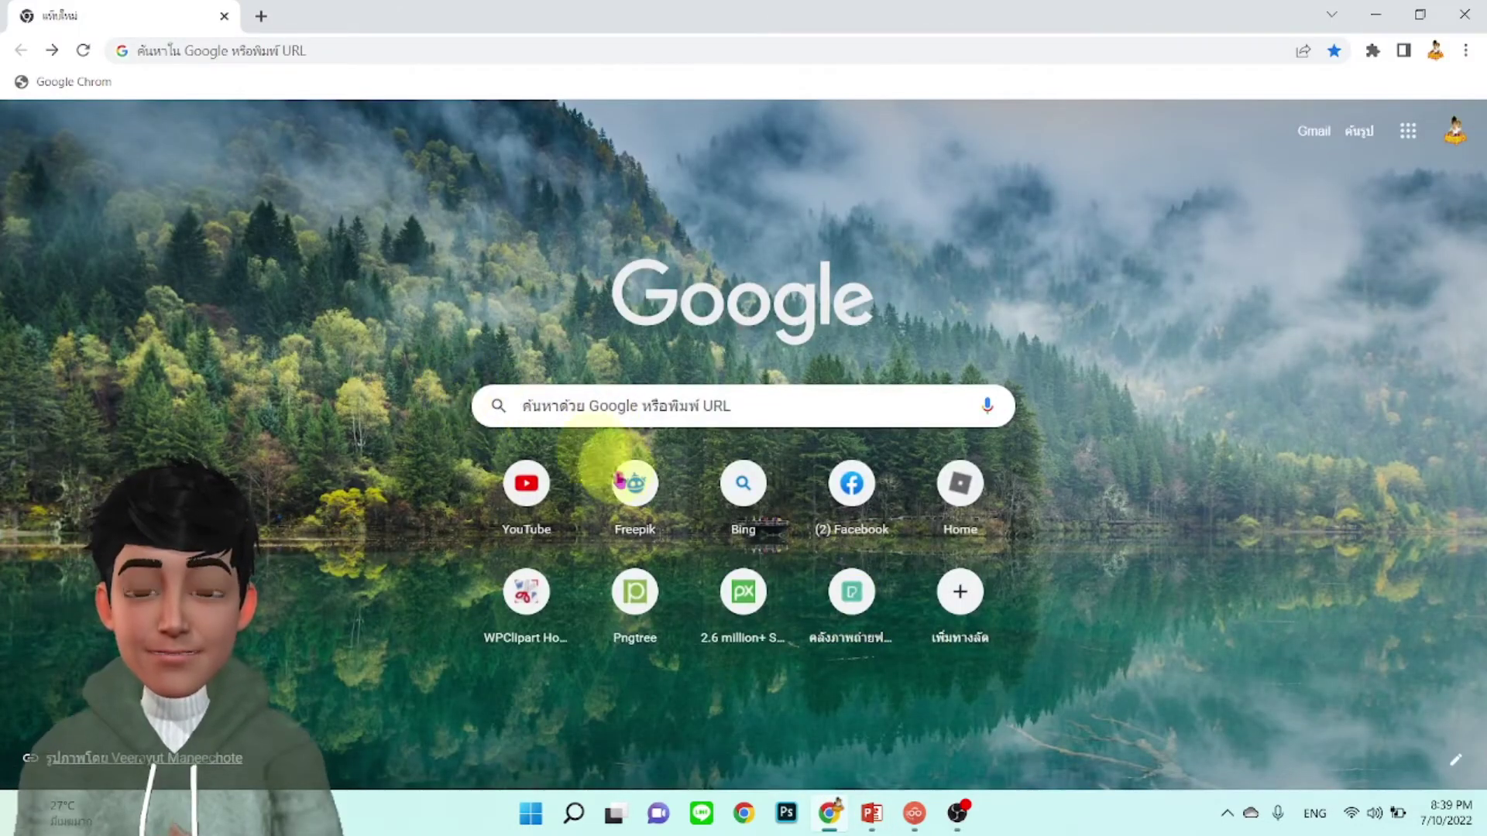
- Search Google for 'sound of text' from the Chrome address bar
{"action": "left_click", "coordinate": [176, 51]}
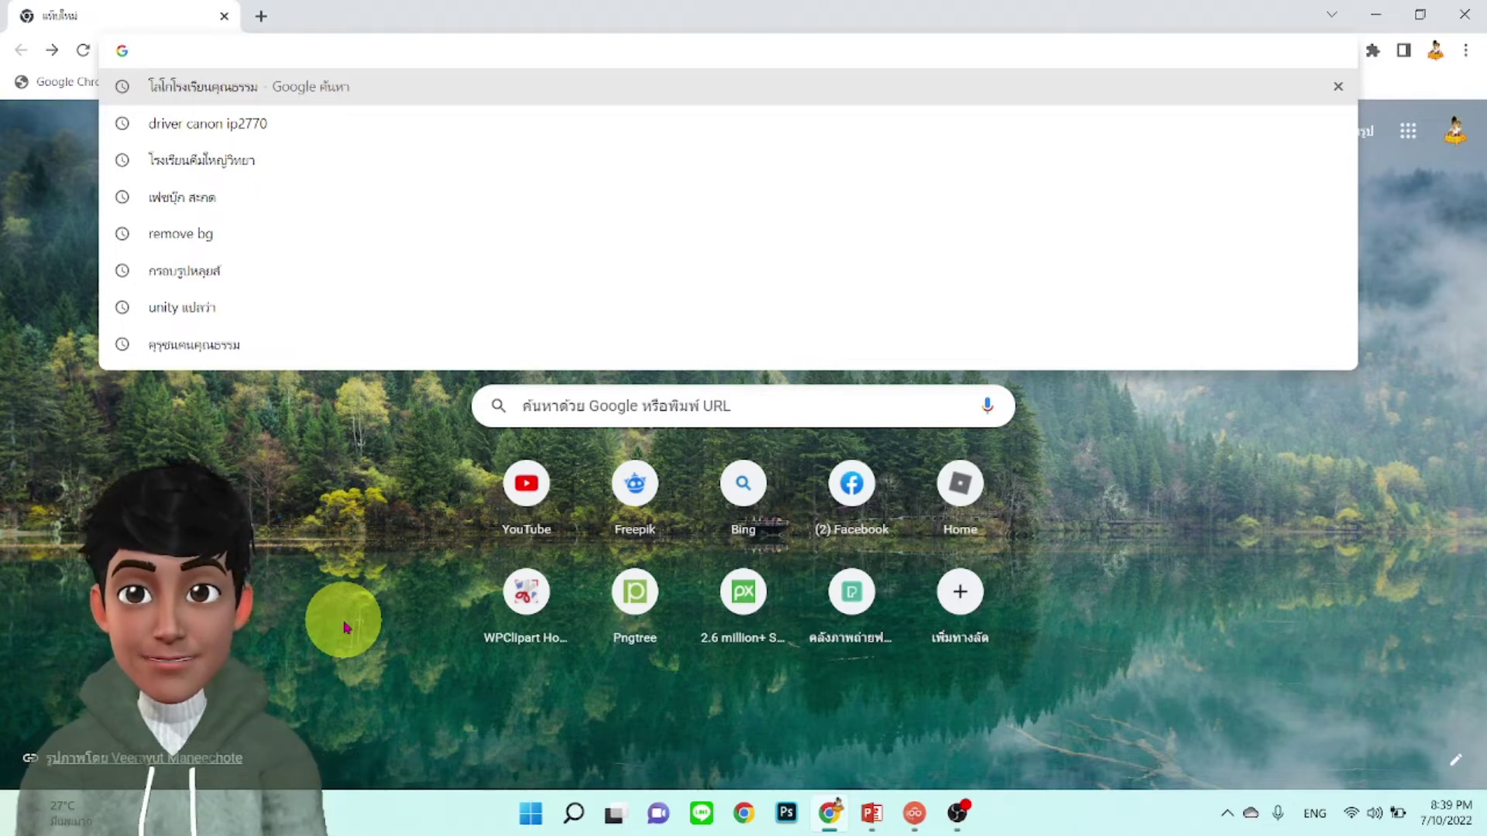
{"action": "type", "text": "s"}
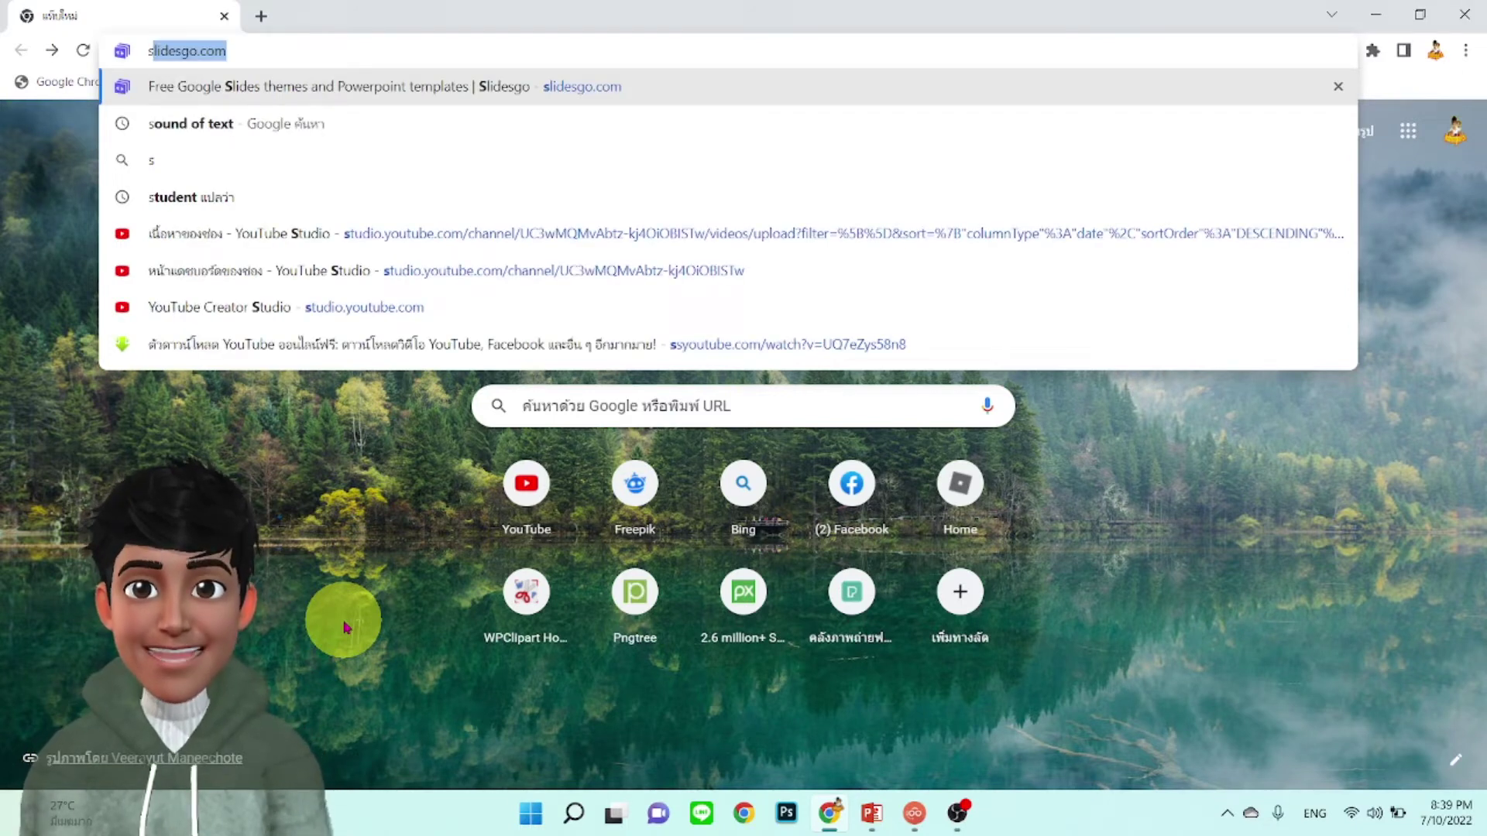
{"action": "type", "text": "ound "}
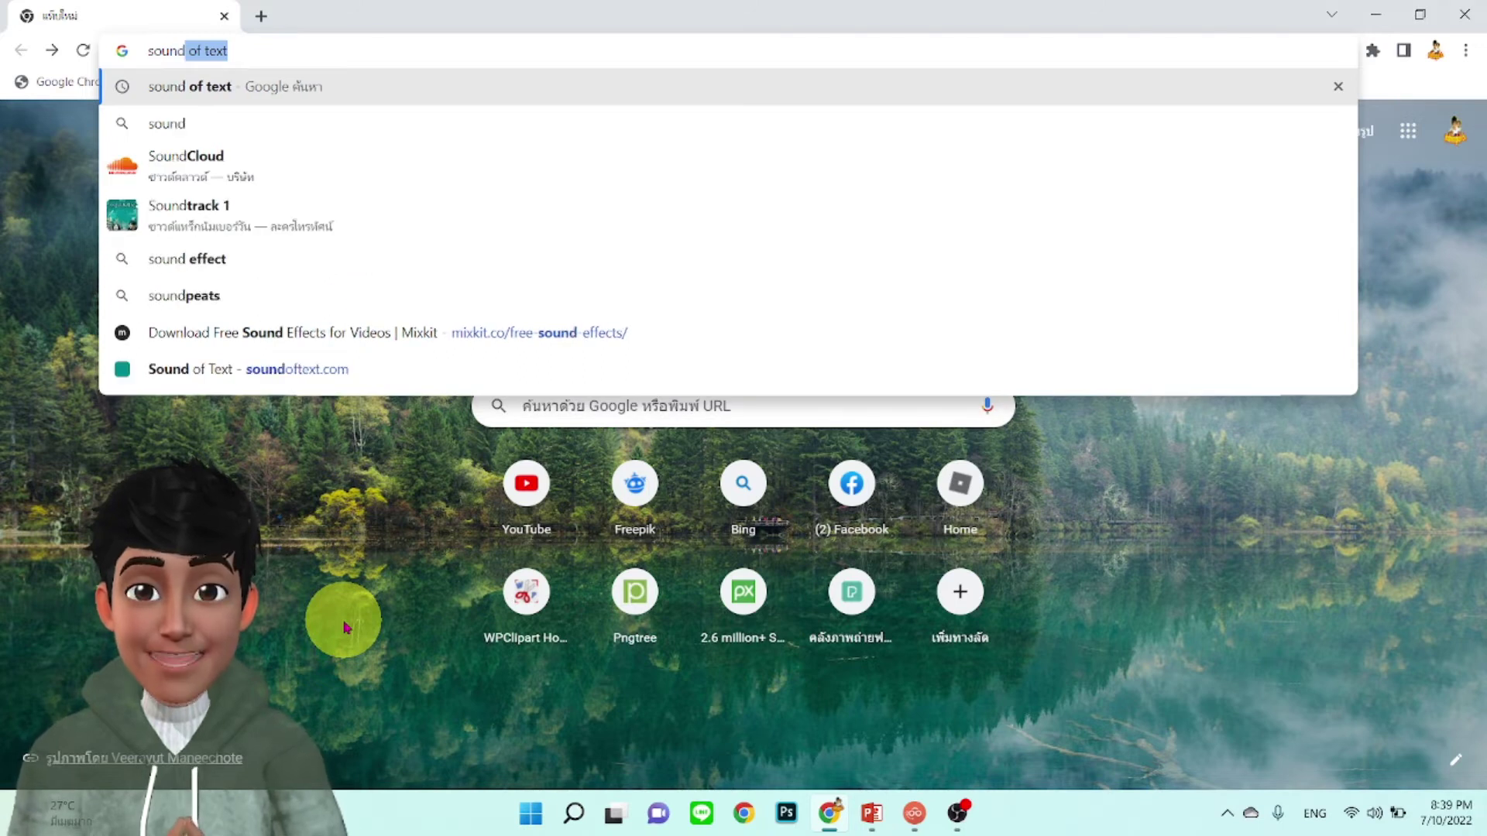
{"action": "type", "text": "o"}
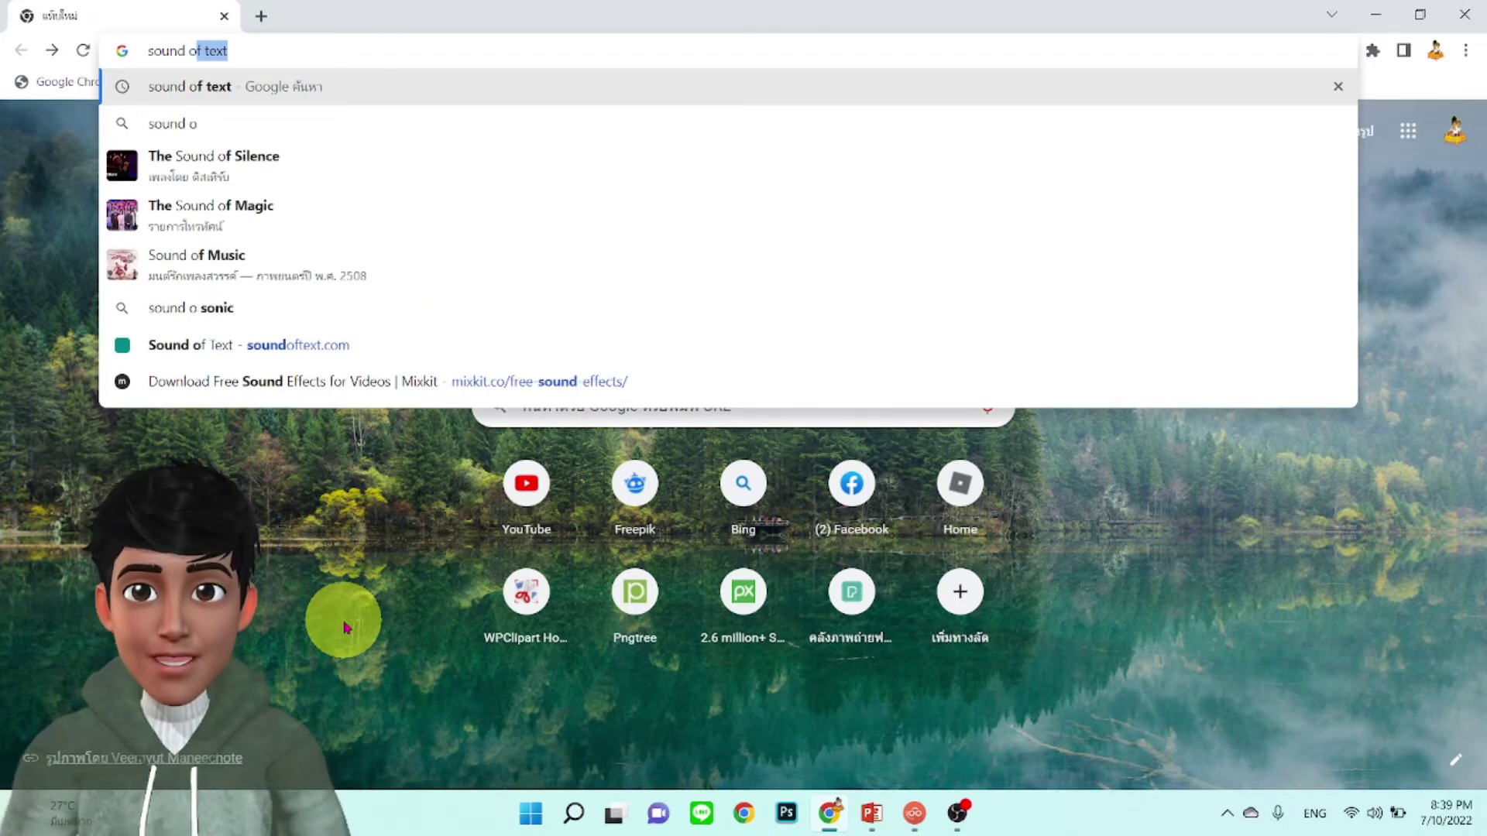
{"action": "type", "text": "f "}
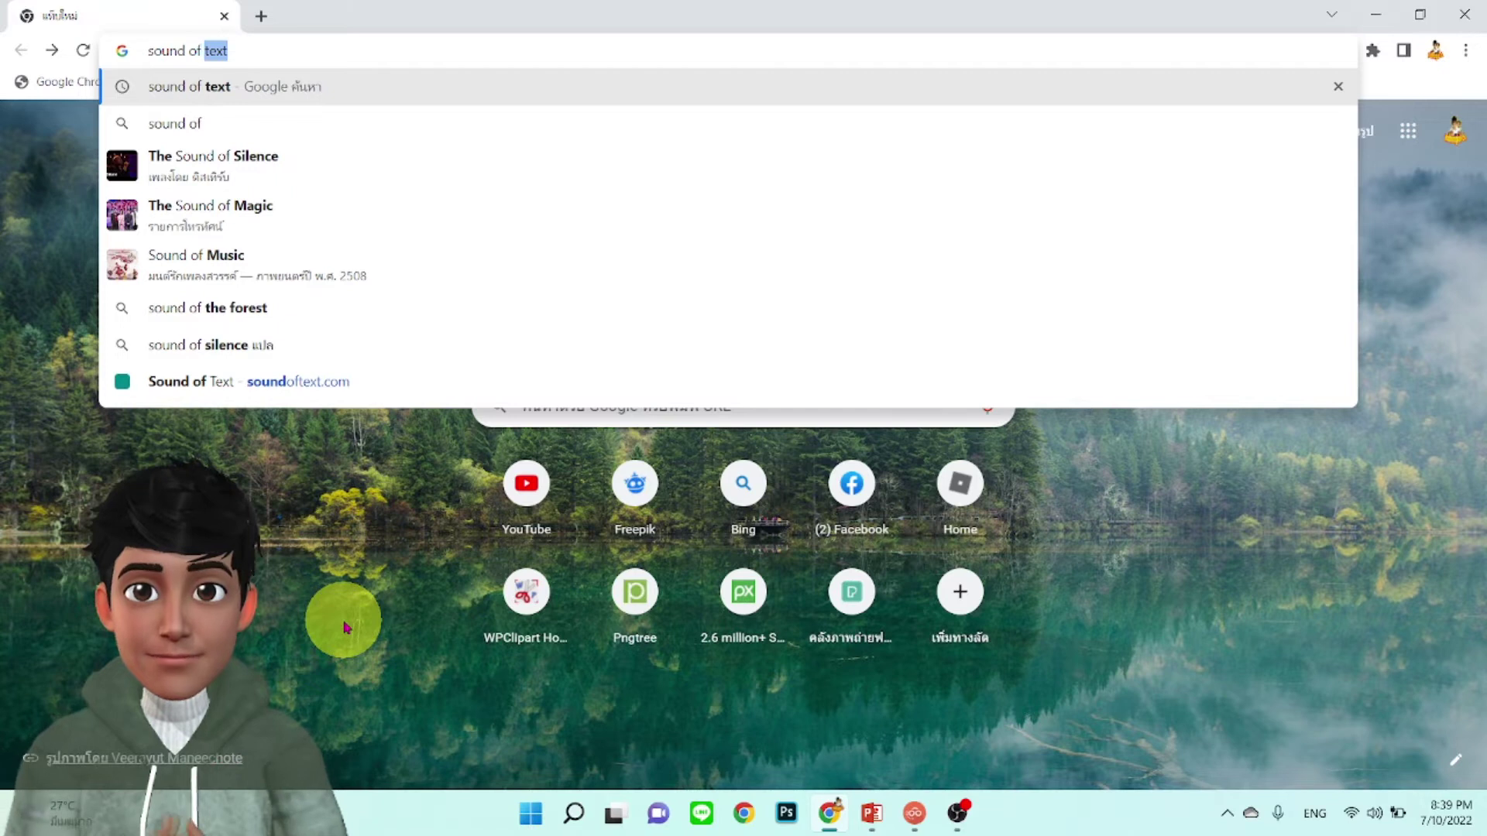
{"action": "type", "text": "text"}
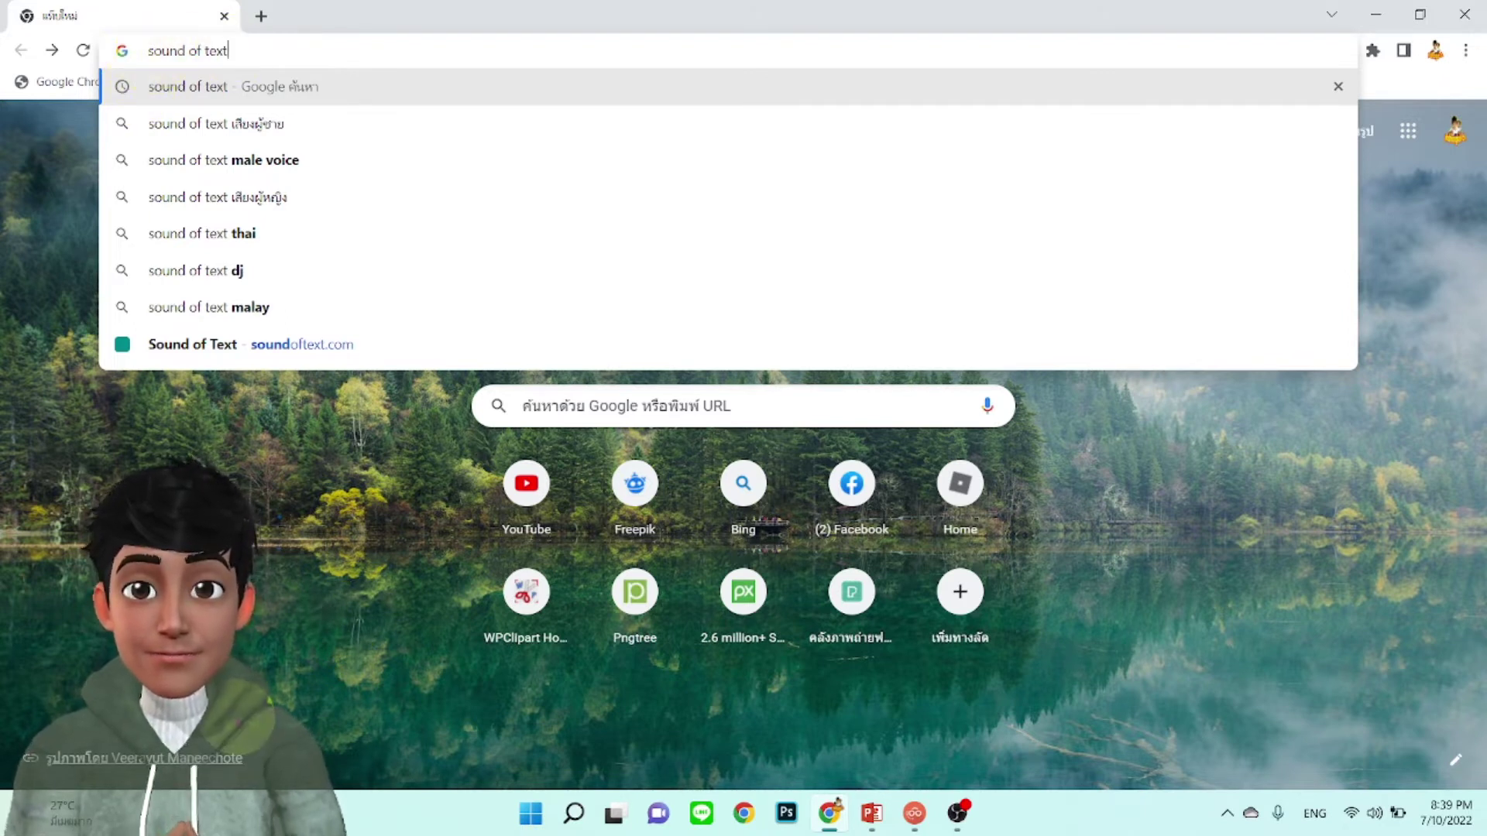
{"action": "key", "text": "Return"}
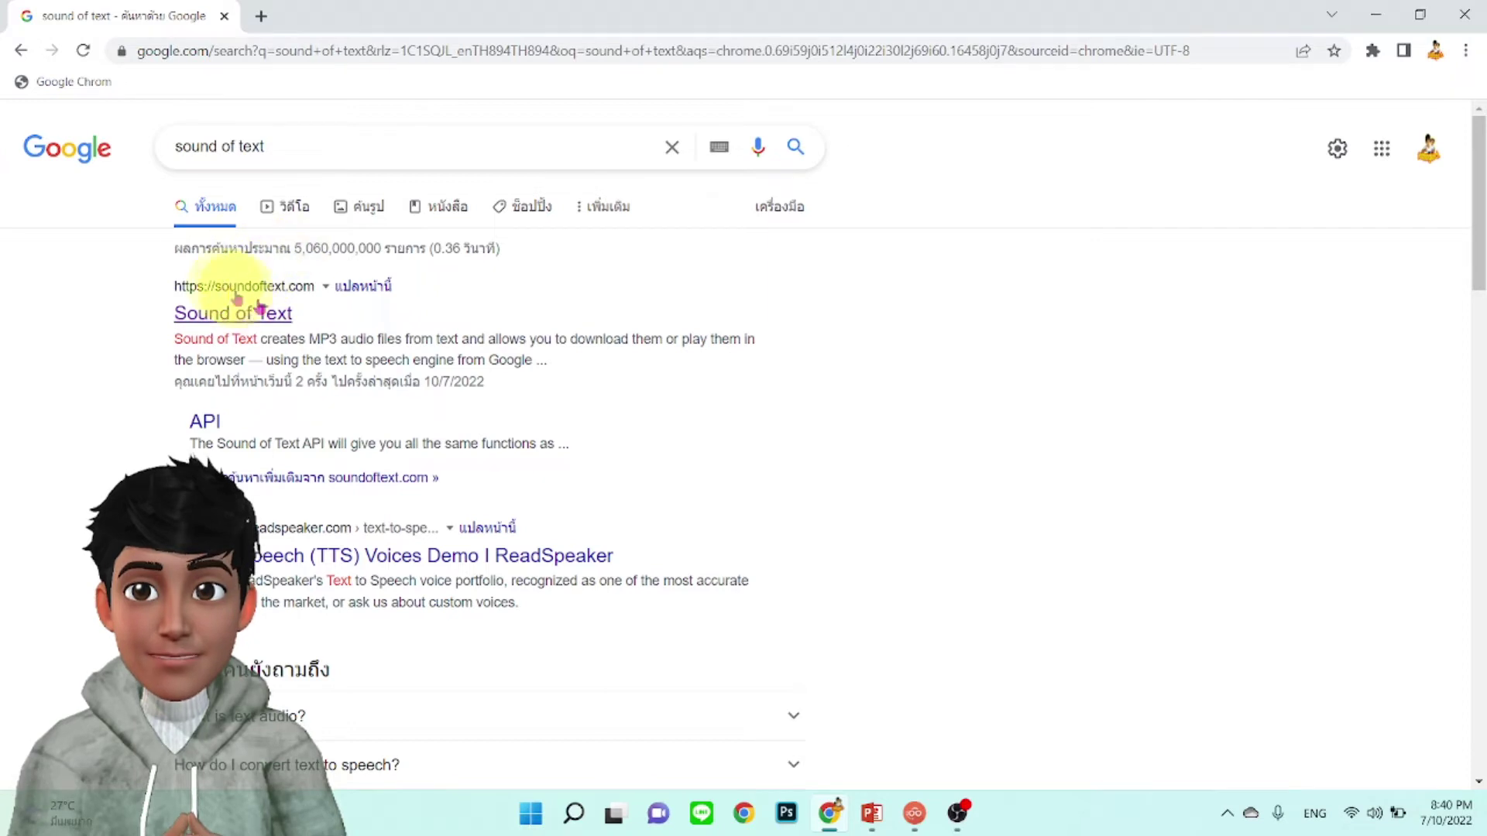
- Open soundoftext.com from the results and enter 'student' in the Text box
{"action": "left_click", "coordinate": [236, 317]}
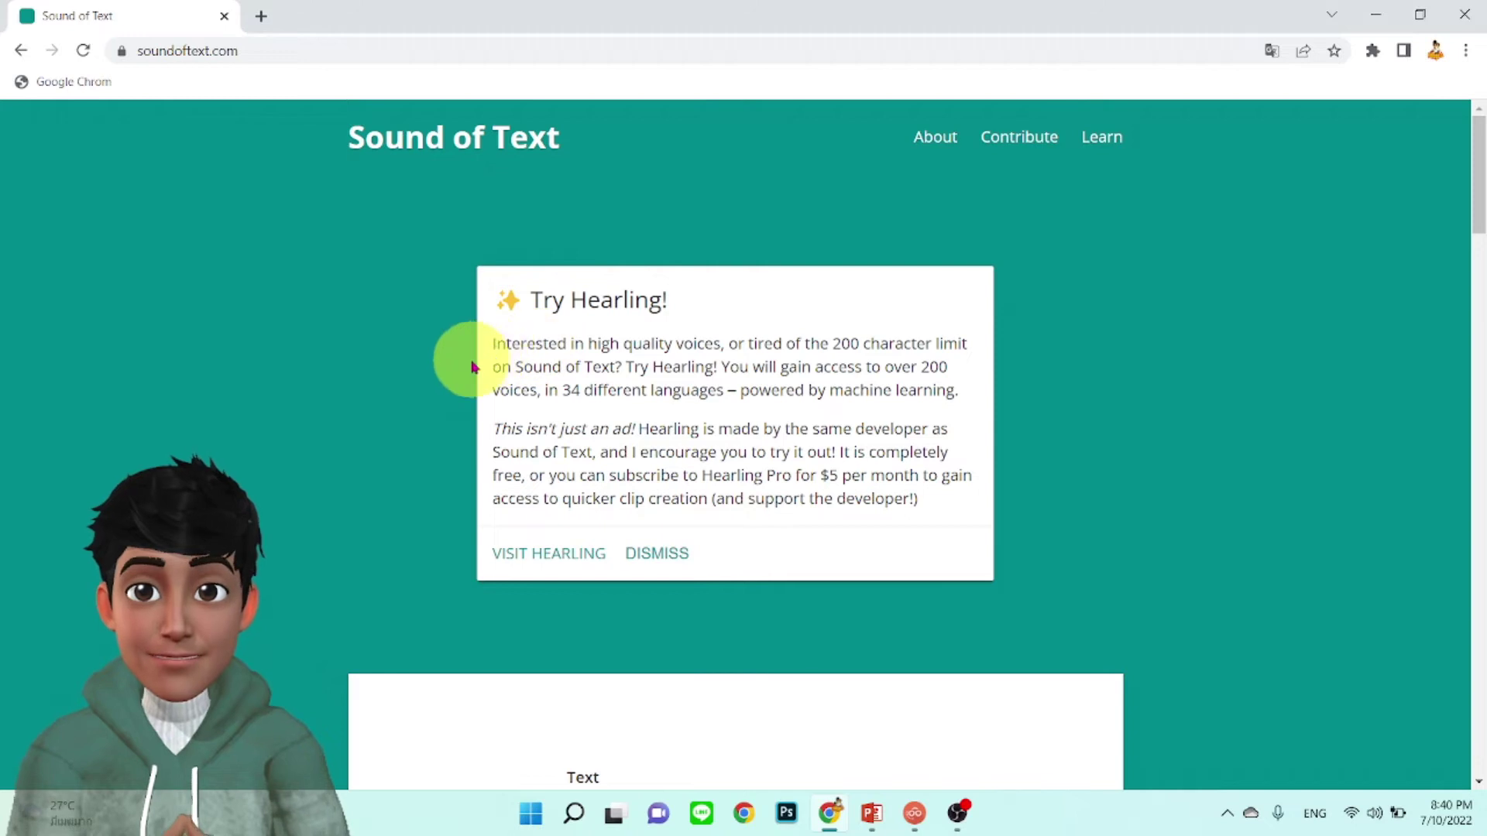
{"action": "scroll", "coordinate": [449, 359], "scroll_direction": "down", "scroll_amount": 1}
{"action": "scroll", "coordinate": [362, 338], "scroll_direction": "down", "scroll_amount": 2}
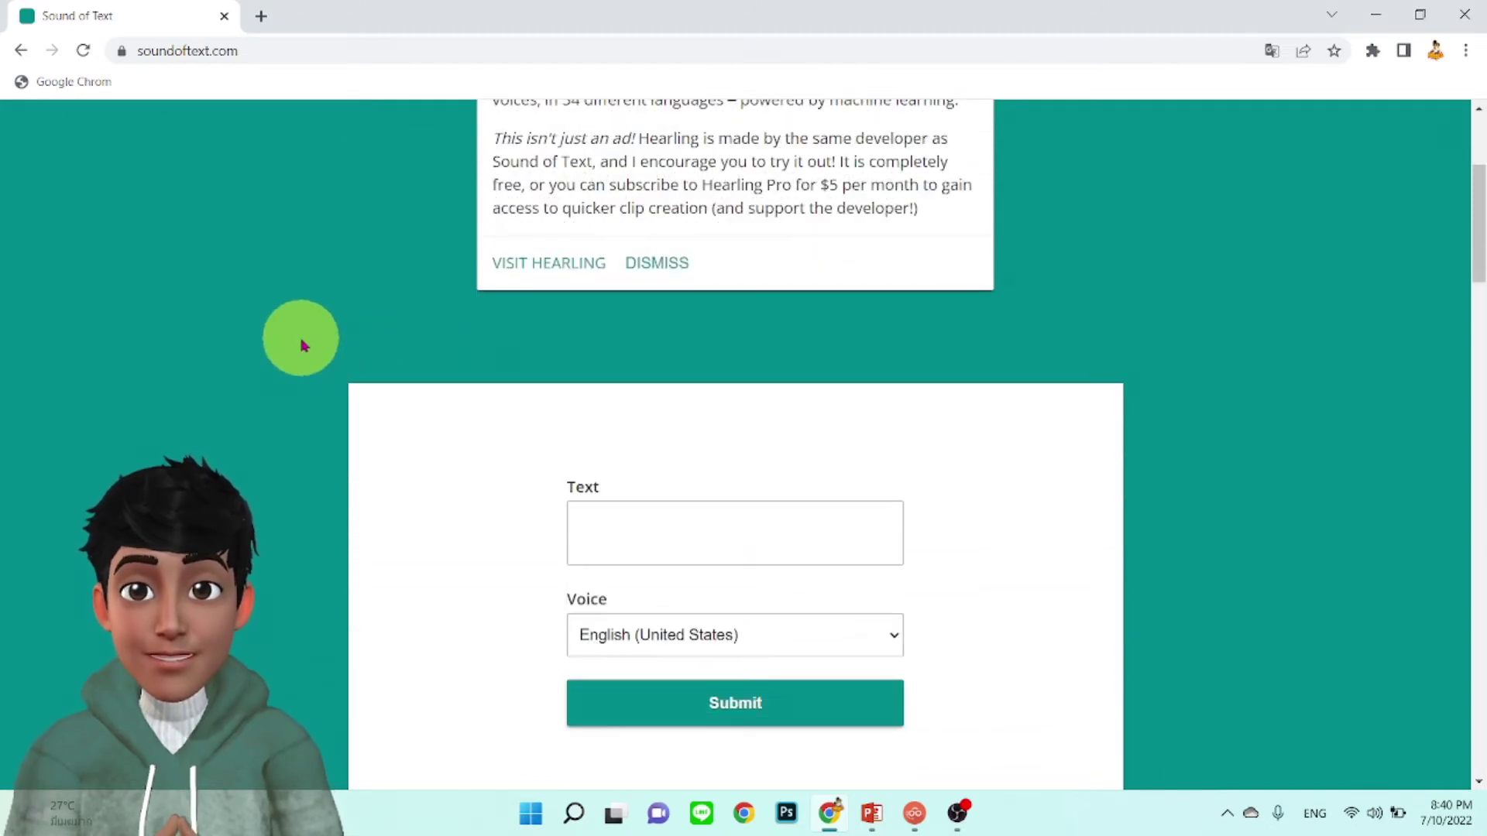
{"action": "scroll", "coordinate": [302, 342], "scroll_direction": "down", "scroll_amount": 1}
{"action": "scroll", "coordinate": [304, 341], "scroll_direction": "down", "scroll_amount": 1}
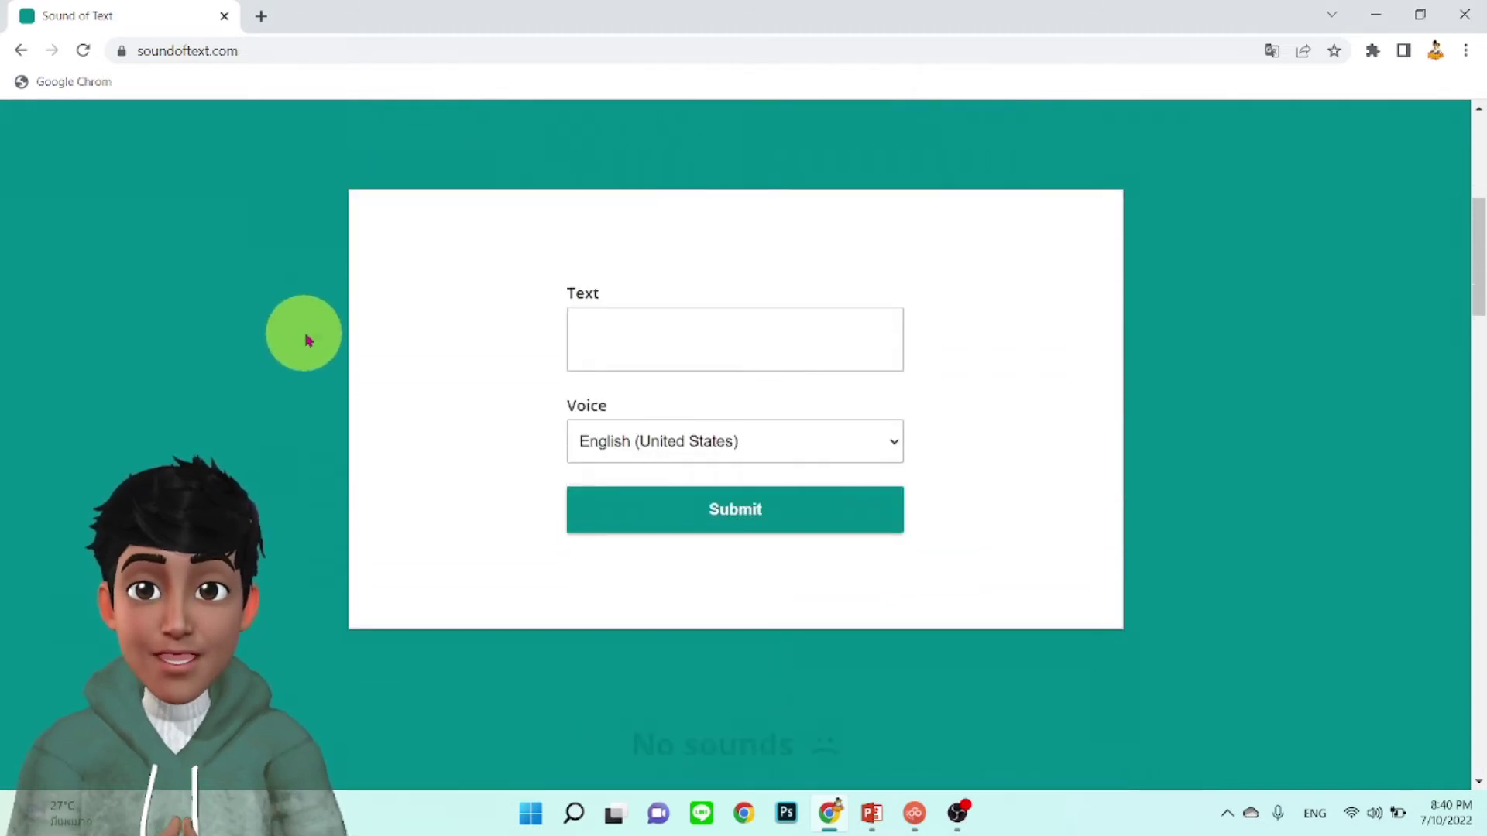
{"action": "left_click", "coordinate": [657, 324]}
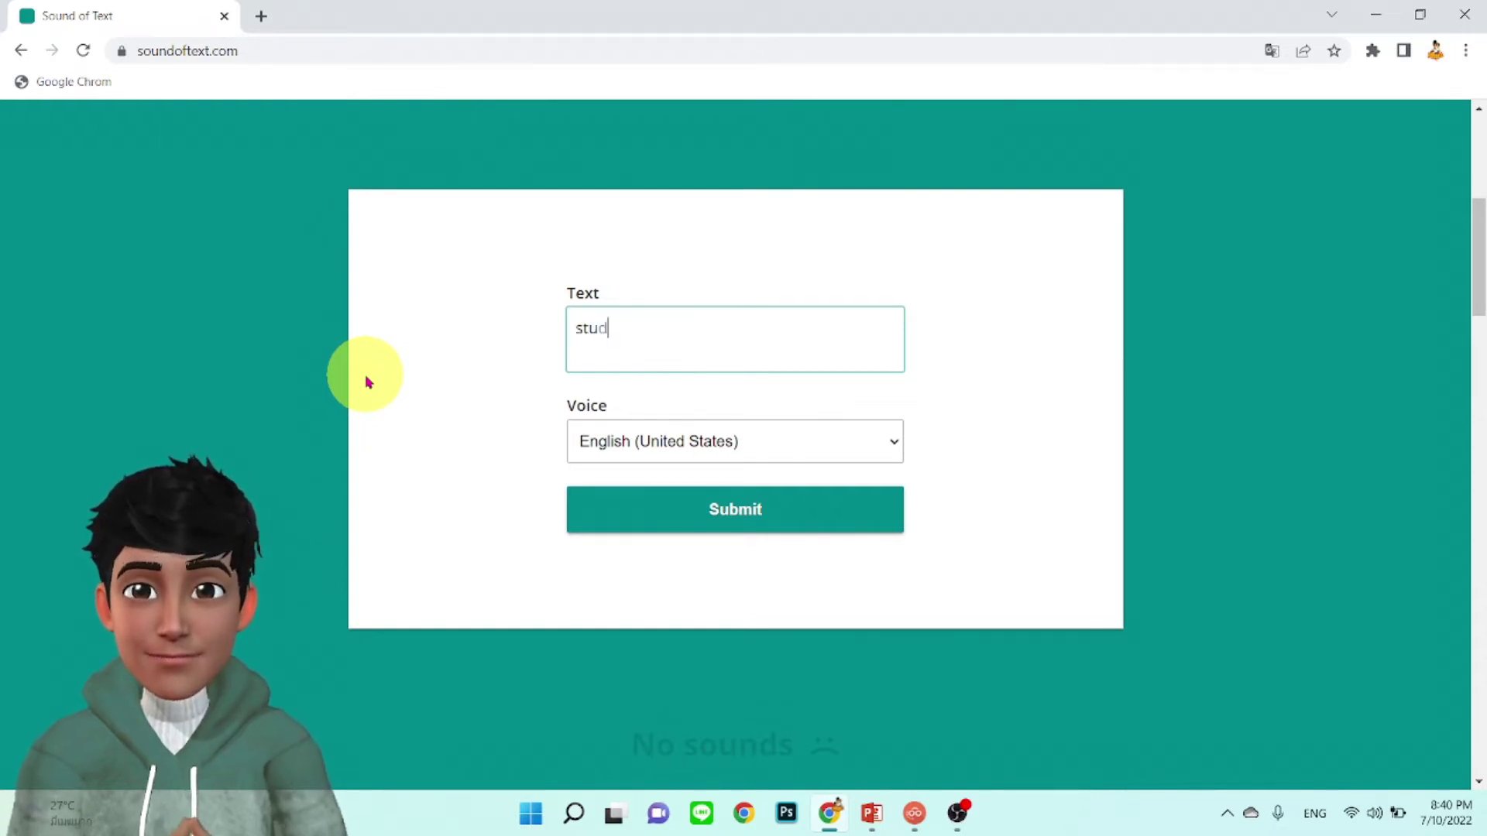
{"action": "type", "text": "nt"}
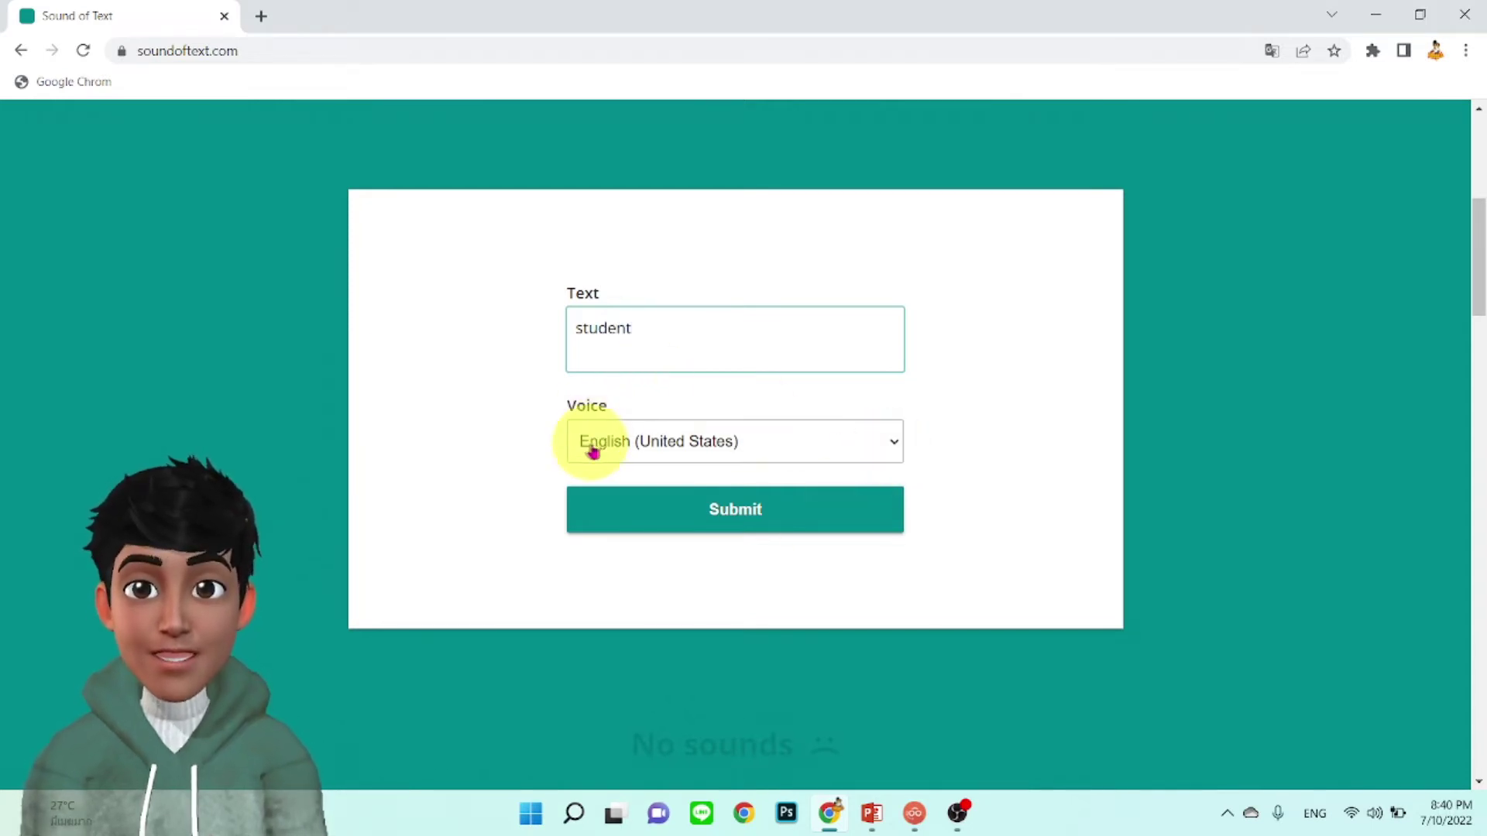
- Switch the voice to English (United Kingdom) and submit the 'student' clip
{"action": "left_click", "coordinate": [895, 447]}
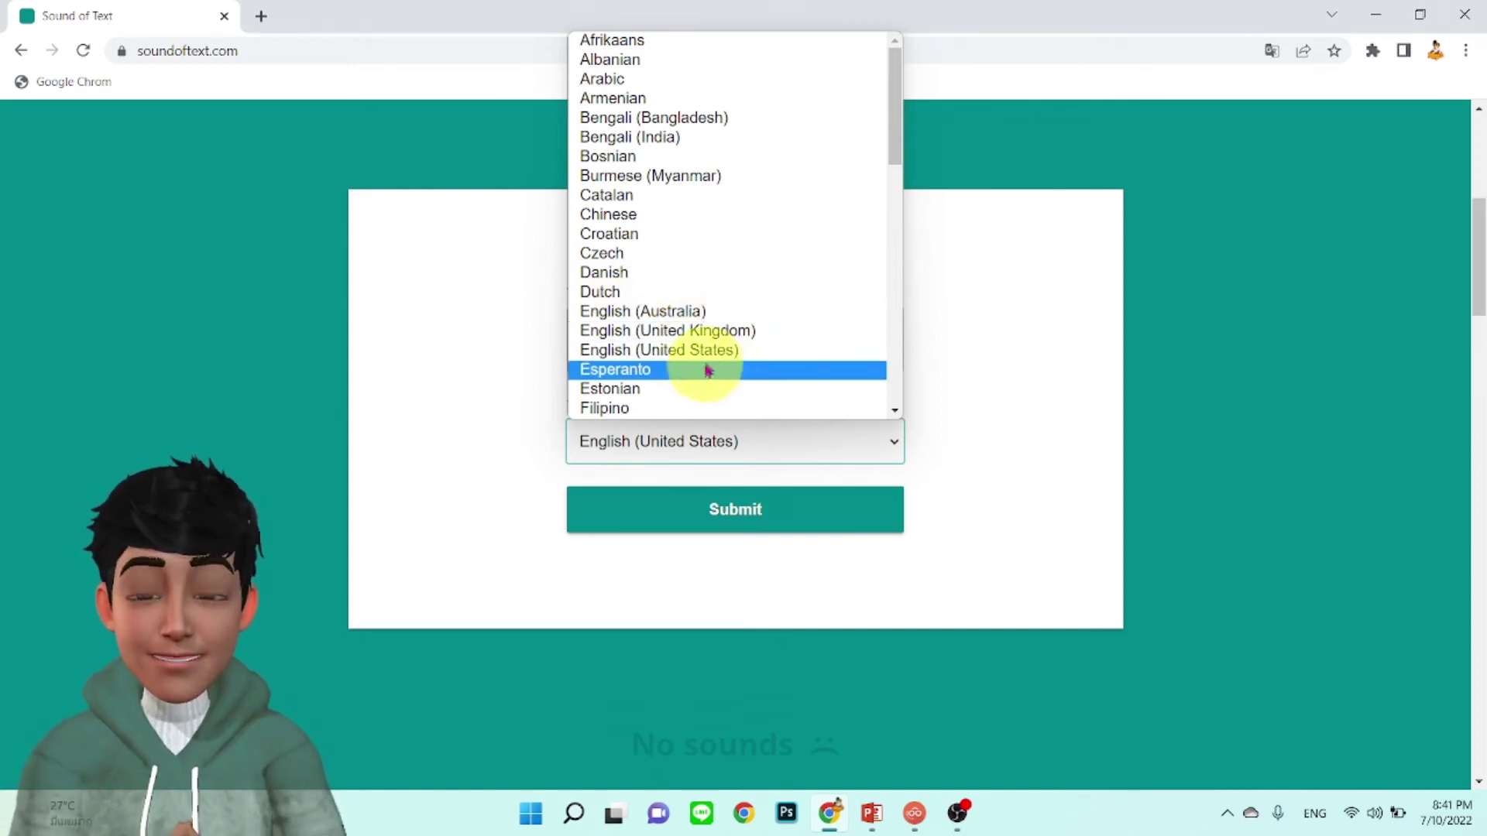
{"action": "scroll", "coordinate": [705, 351], "scroll_direction": "down", "scroll_amount": 10}
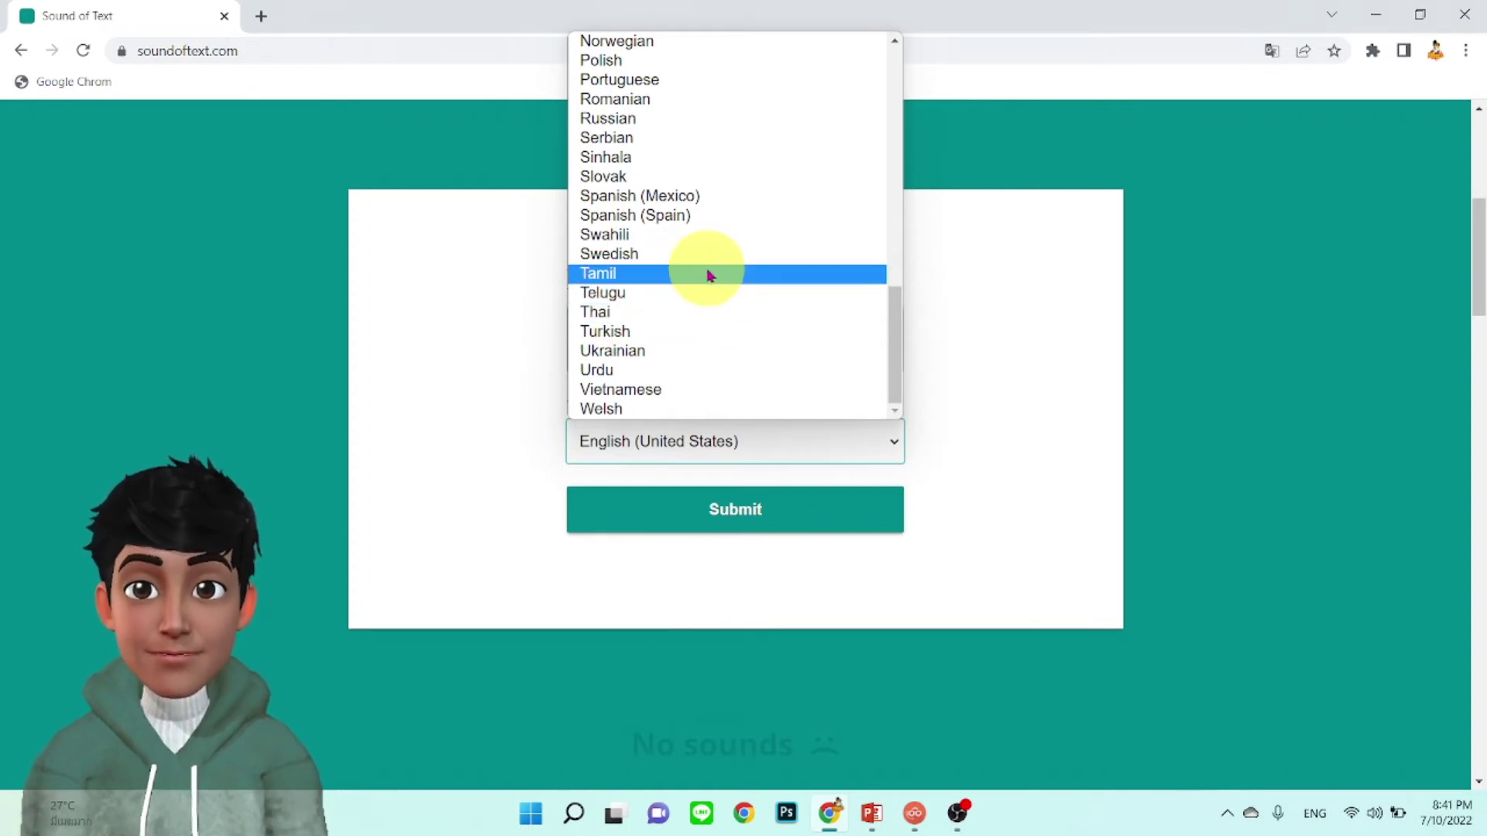
{"action": "scroll", "coordinate": [708, 274], "scroll_direction": "up", "scroll_amount": 9}
{"action": "scroll", "coordinate": [707, 272], "scroll_direction": "up", "scroll_amount": 3}
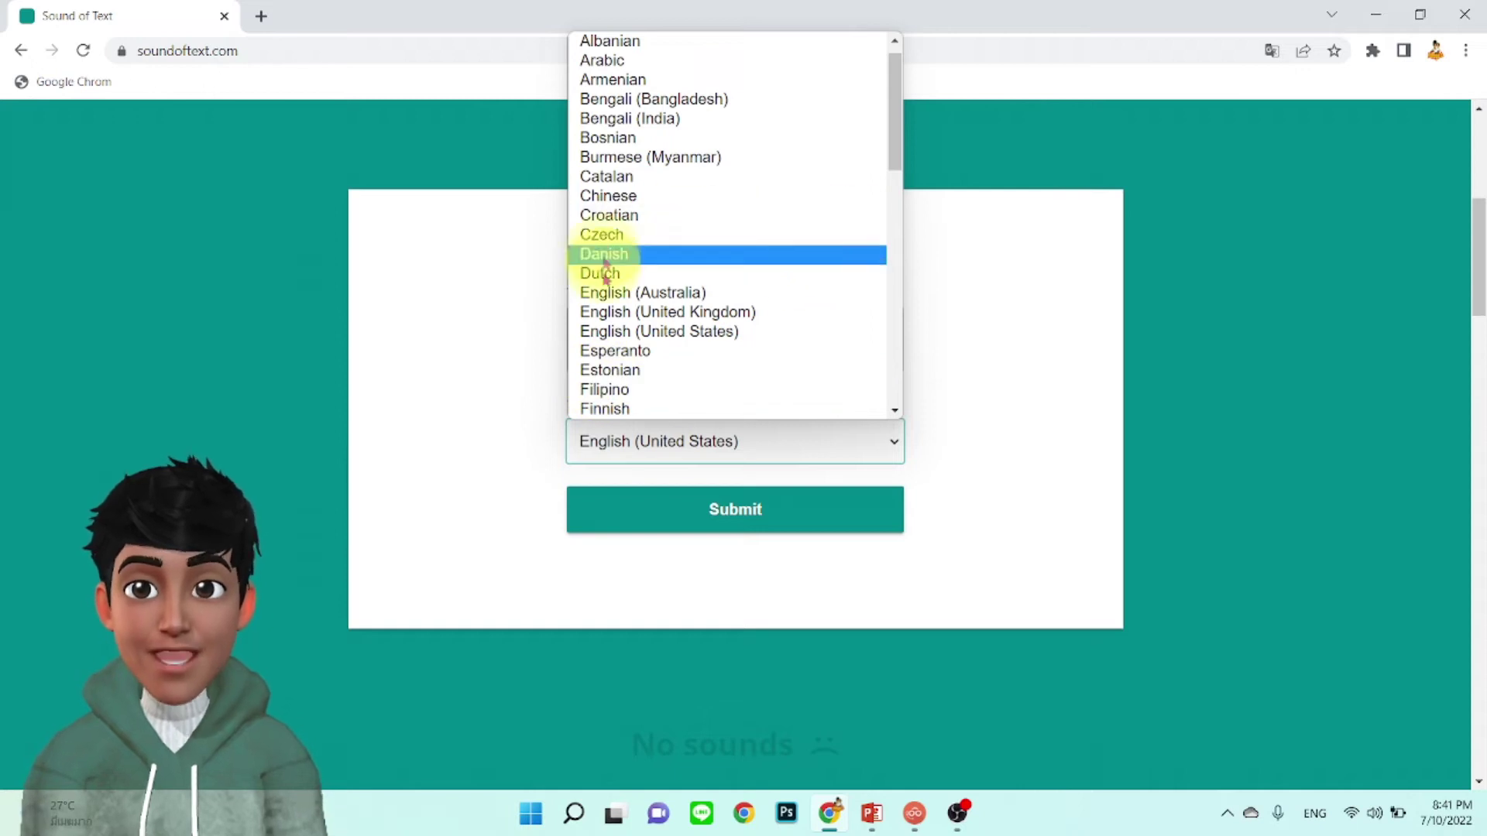
{"action": "left_click", "coordinate": [624, 314]}
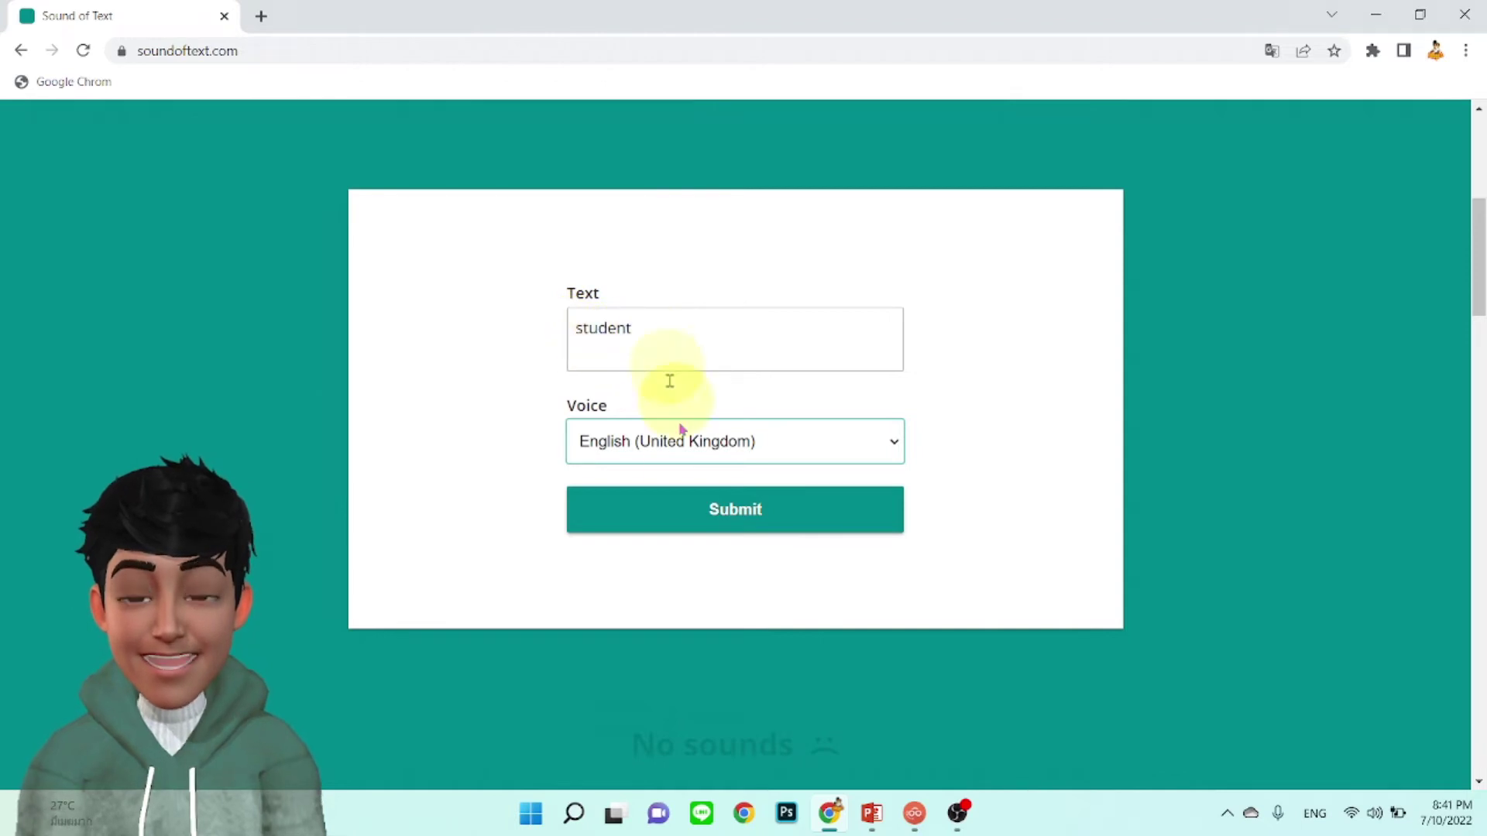
{"action": "scroll", "coordinate": [667, 418], "scroll_direction": "down", "scroll_amount": 2}
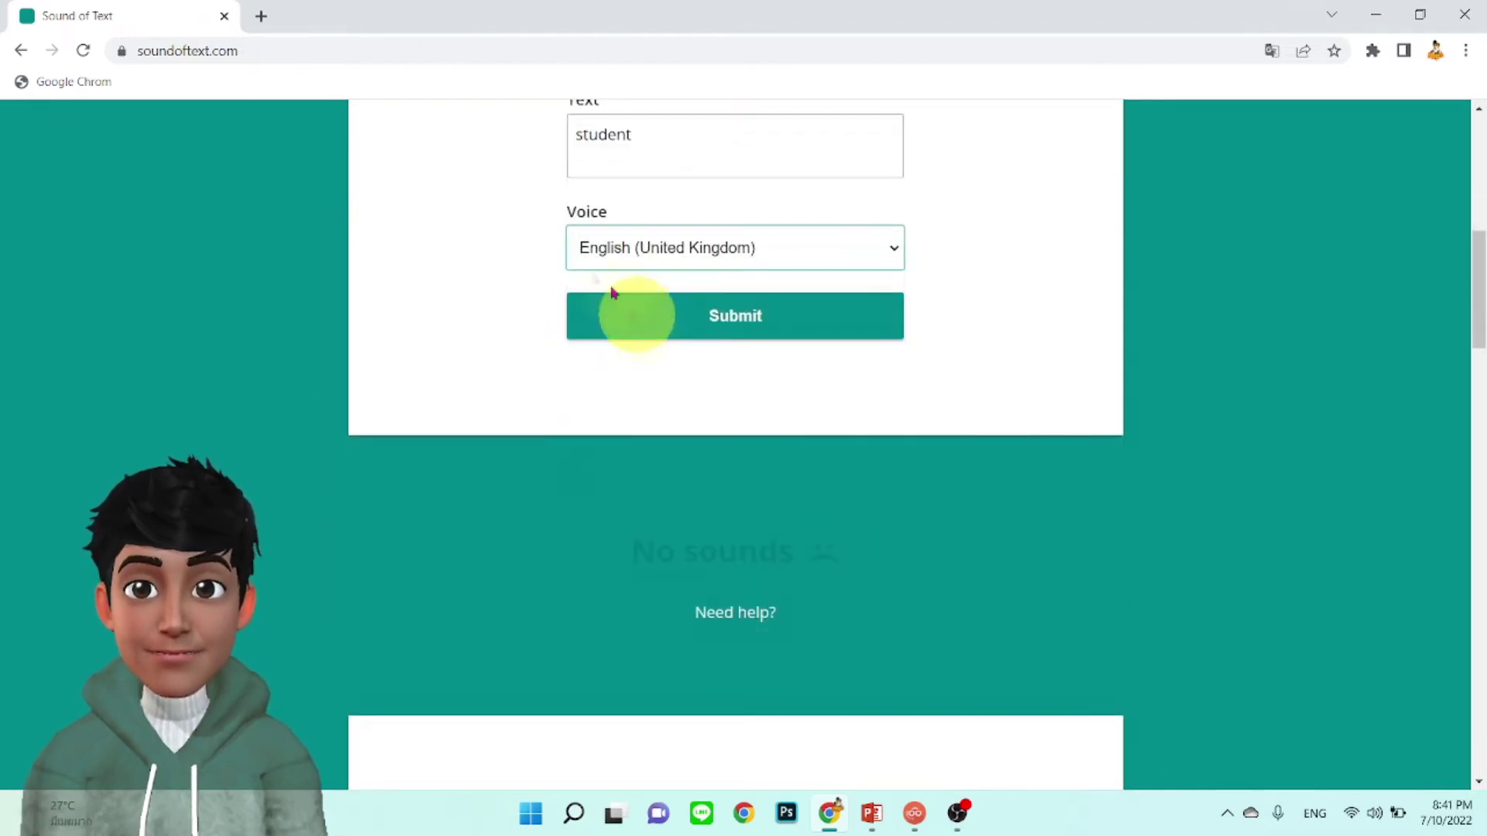
{"action": "left_click", "coordinate": [739, 322]}
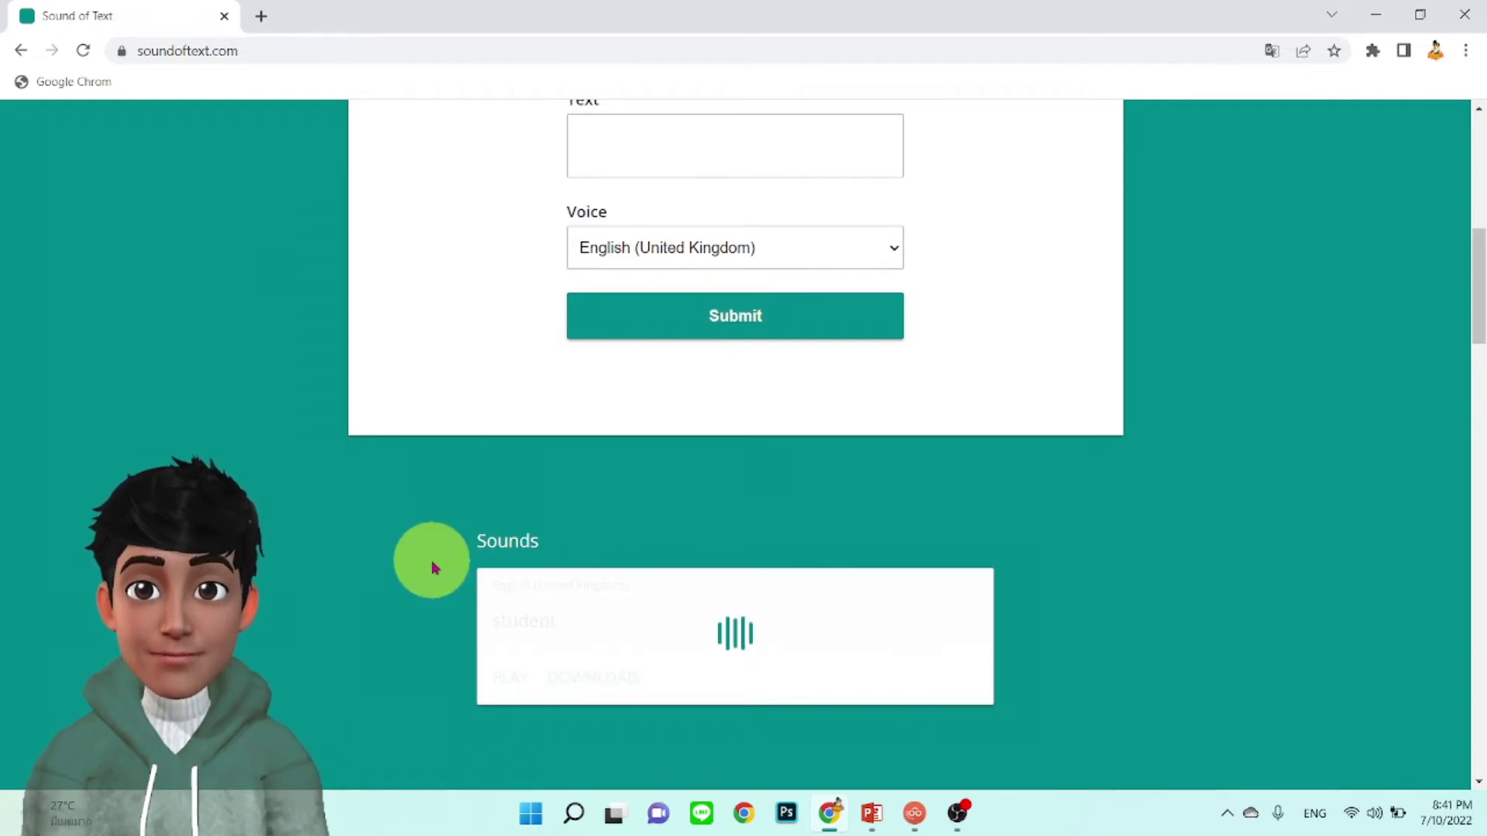
{"action": "scroll", "coordinate": [480, 542], "scroll_direction": "down", "scroll_amount": 1}
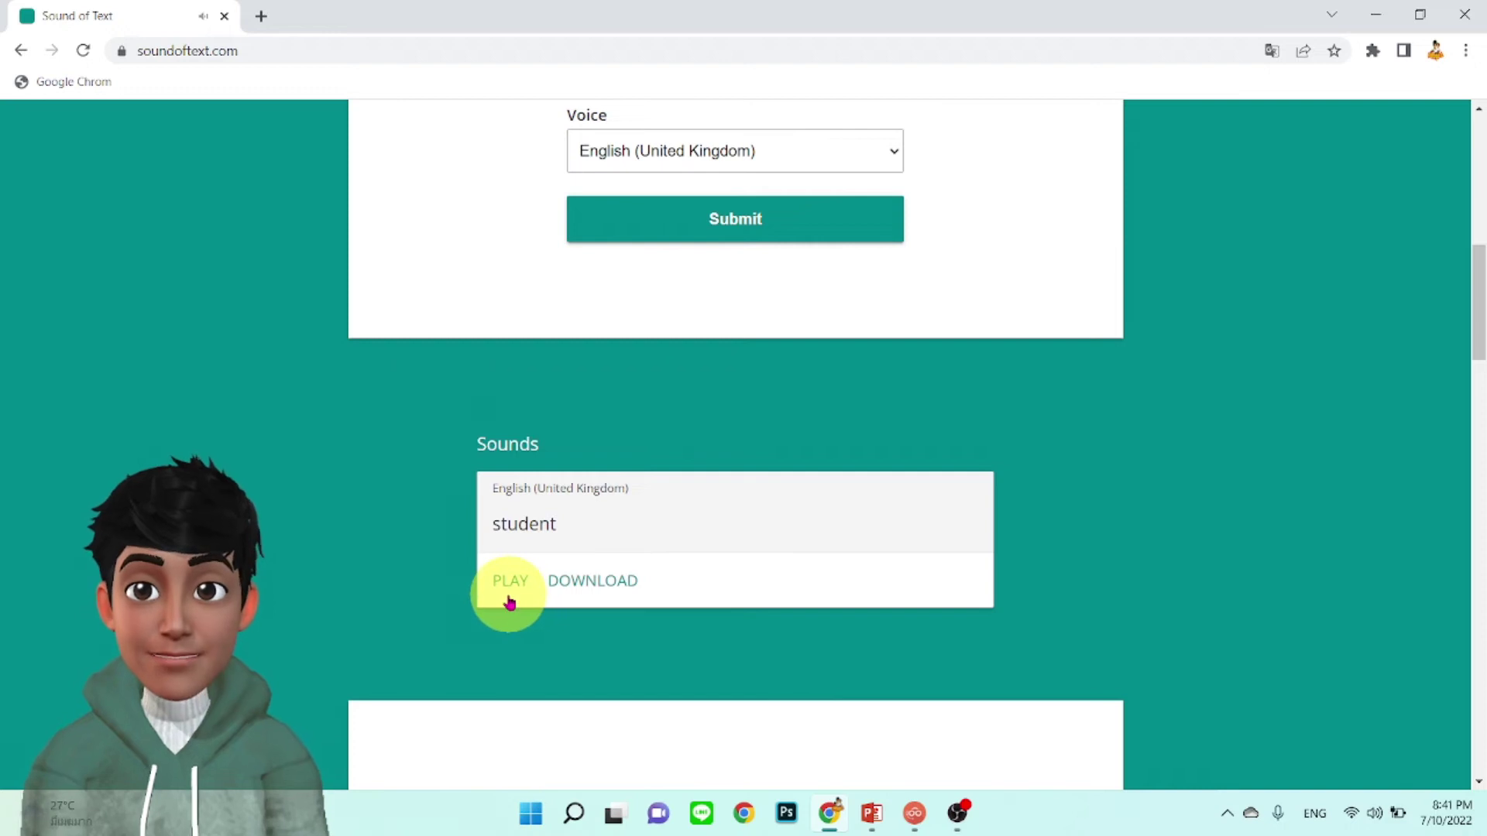
- Switch the voice to English (United States) and submit 'student' again
{"action": "left_click", "coordinate": [895, 157]}
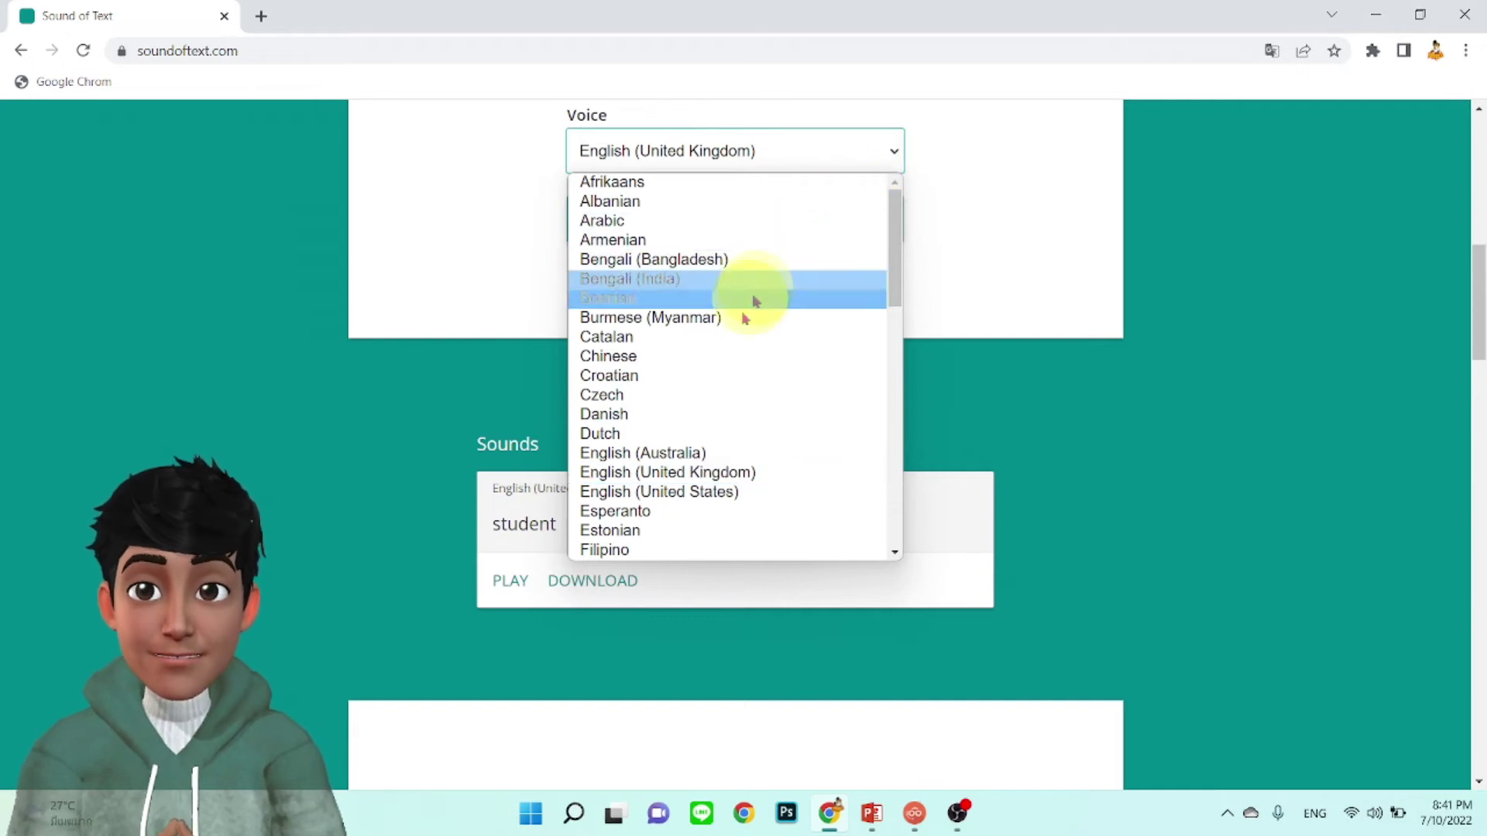
{"action": "left_click", "coordinate": [623, 495]}
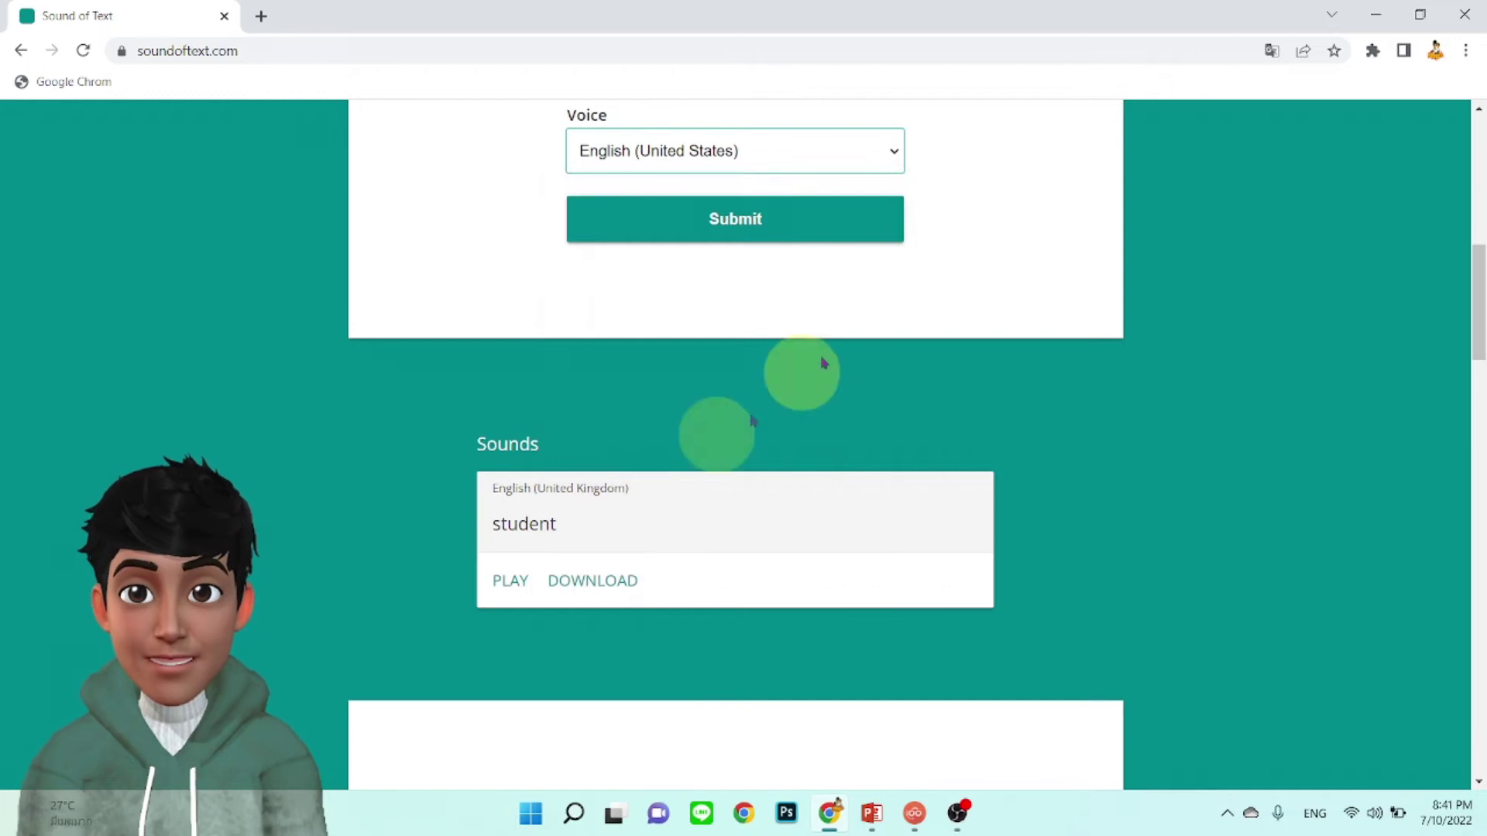
{"action": "left_click", "coordinate": [740, 225]}
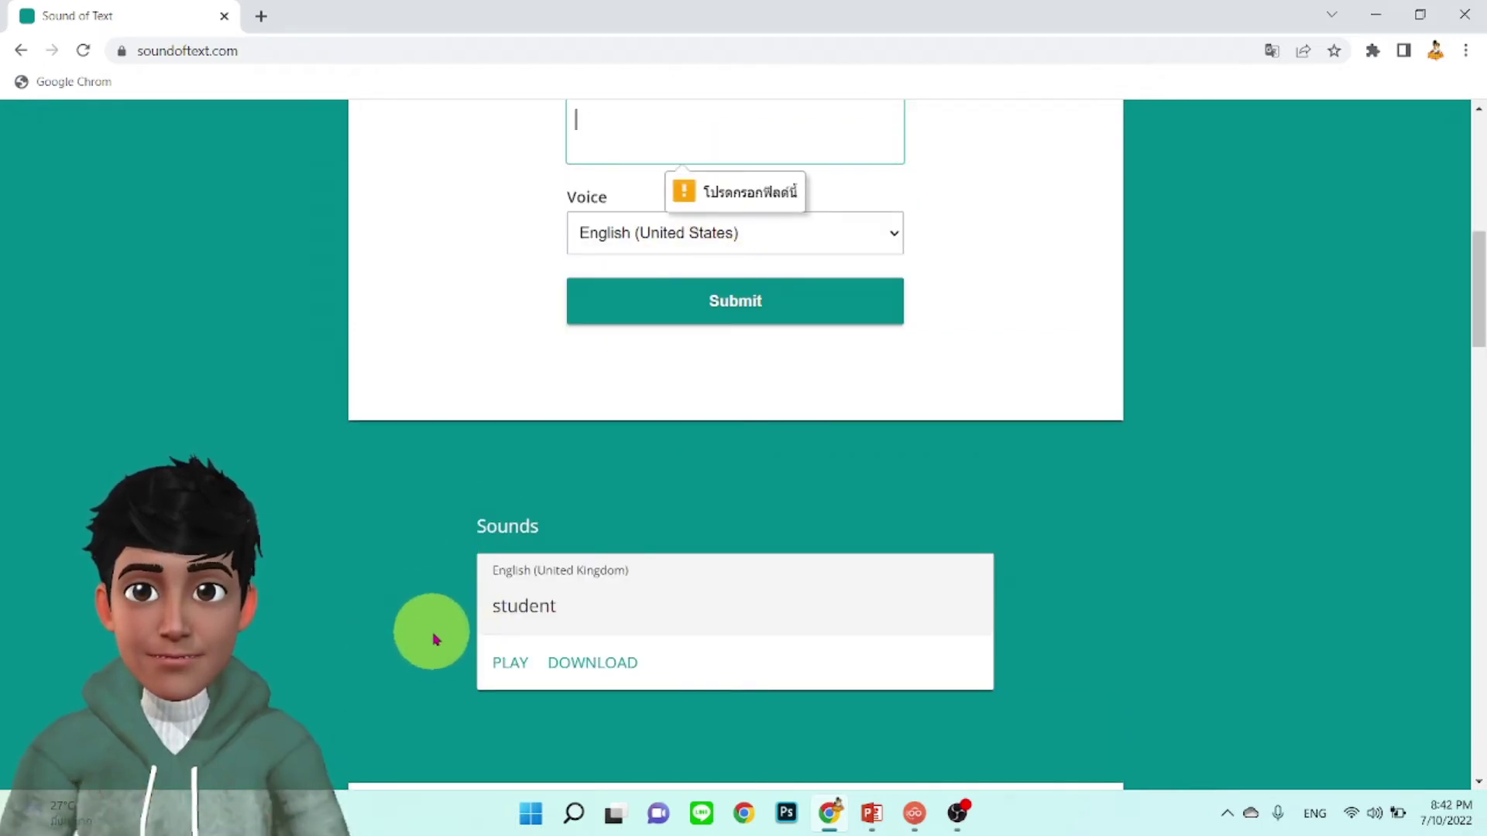
{"action": "left_click", "coordinate": [582, 319]}
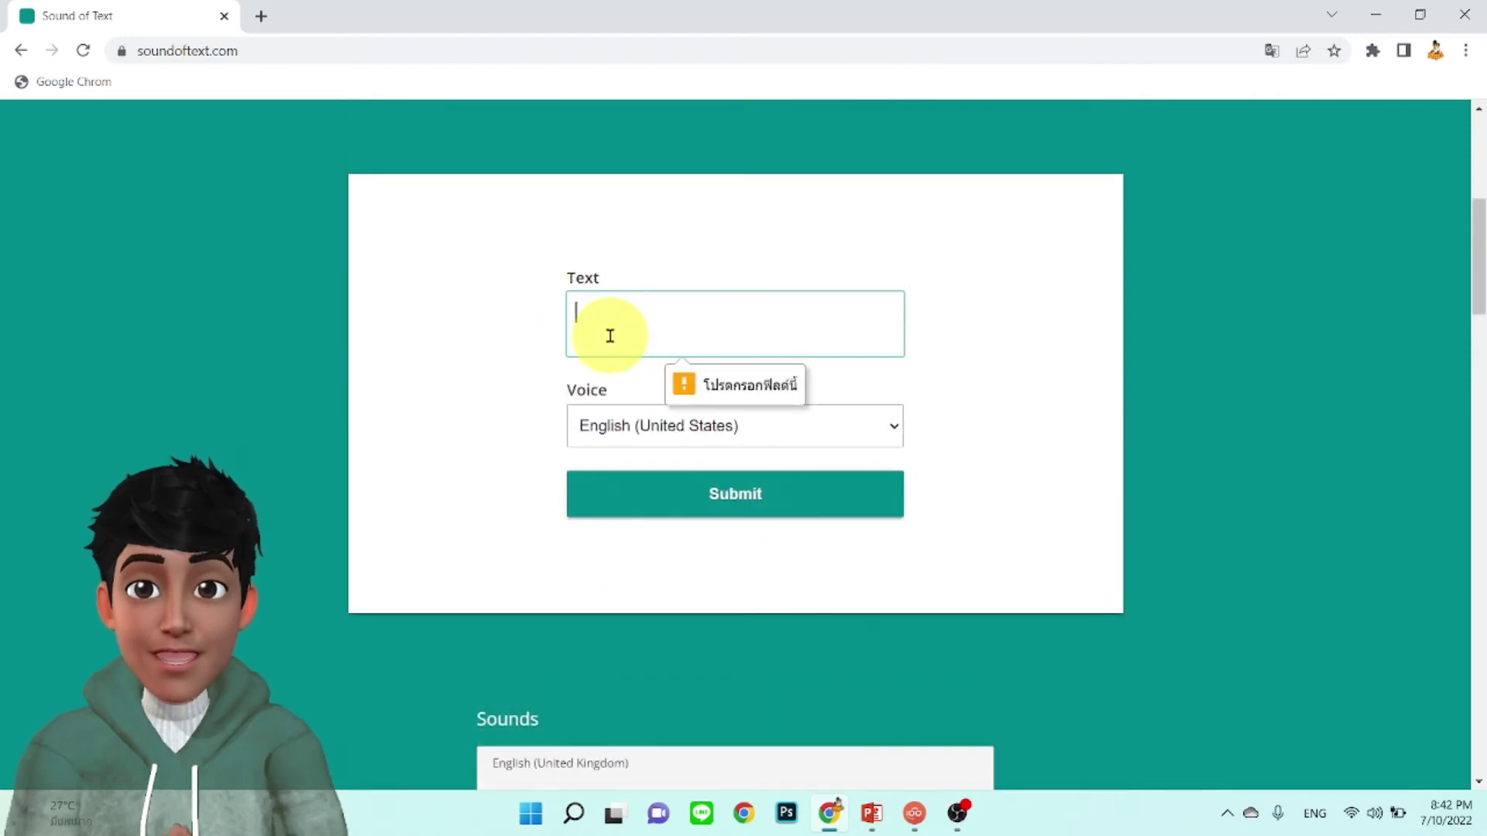
{"action": "type", "text": "student"}
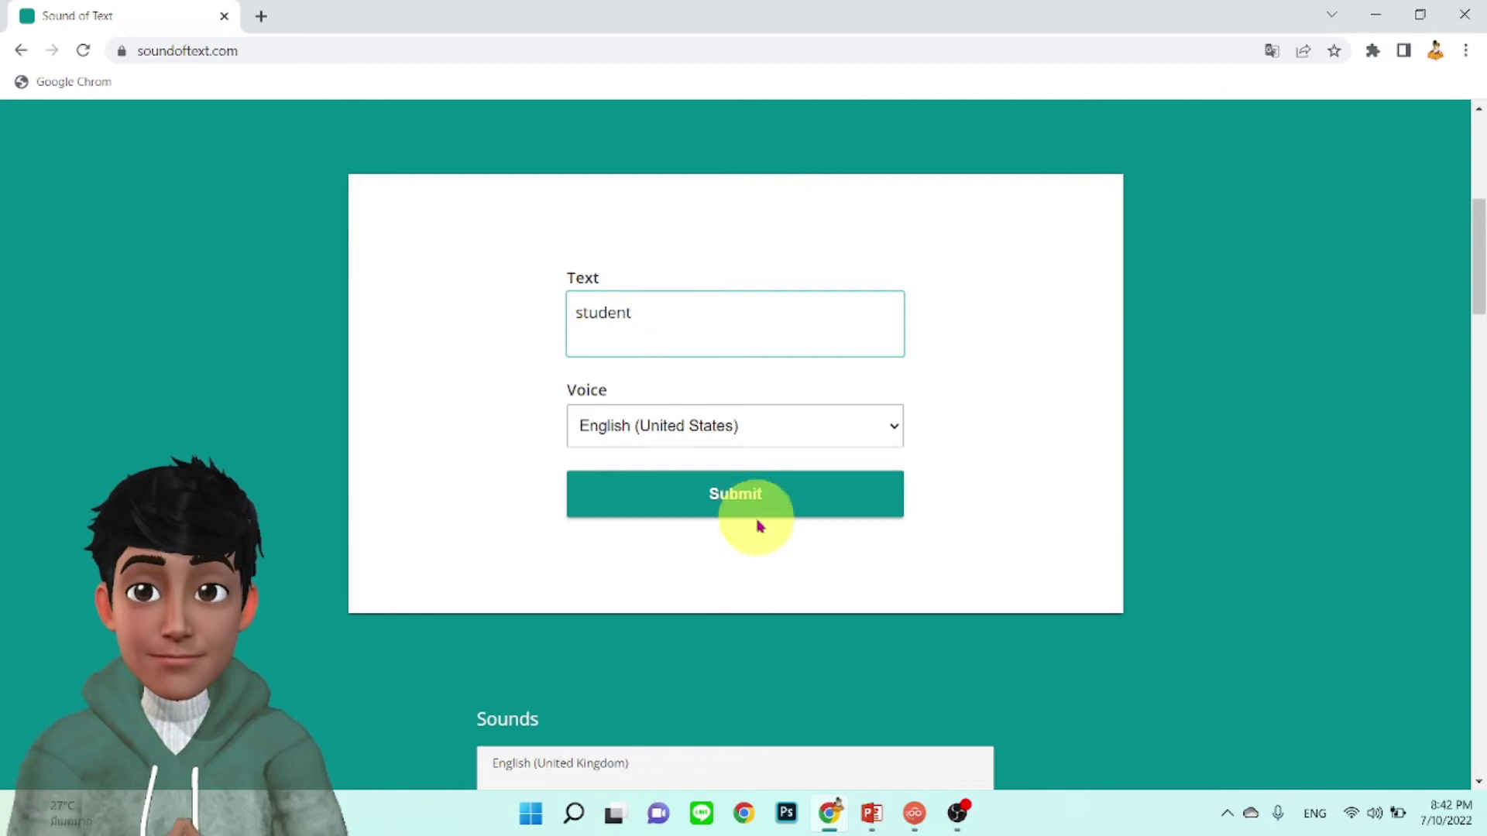
{"action": "left_click", "coordinate": [737, 492]}
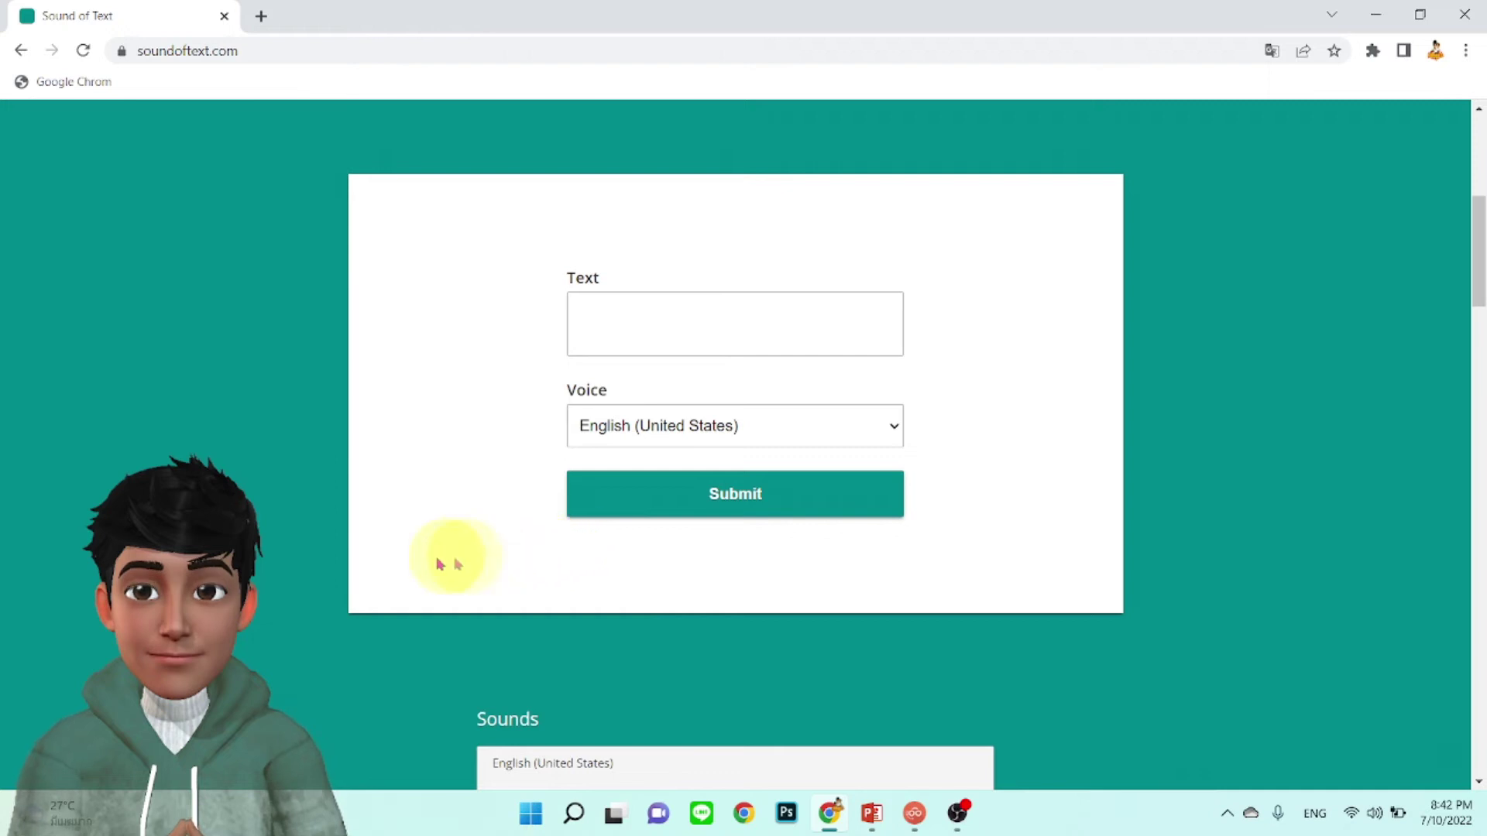
- Play the new US English 'student' clip in the Sounds list
{"action": "scroll", "coordinate": [368, 608], "scroll_direction": "down", "scroll_amount": 5}
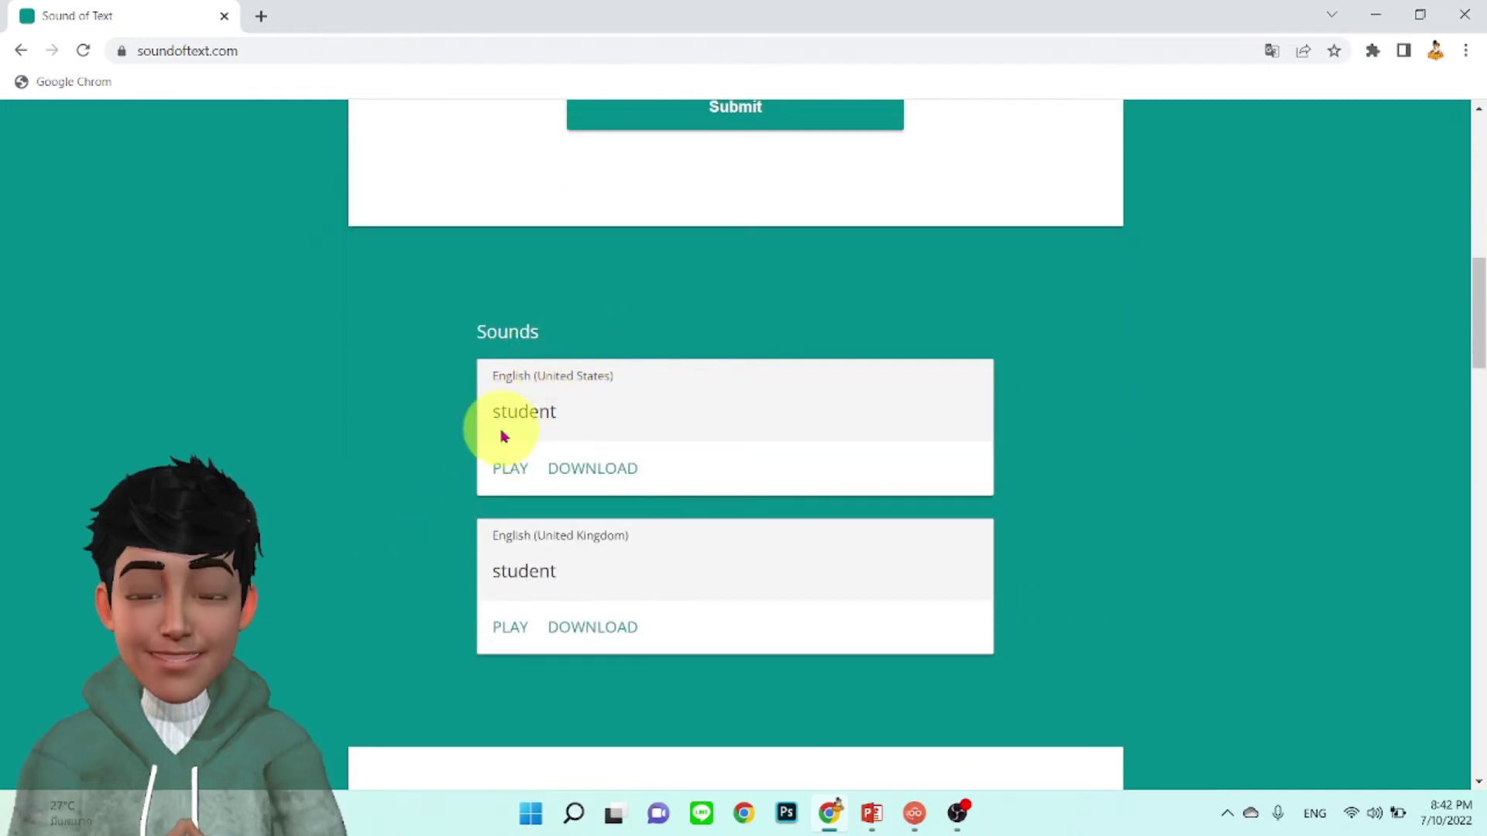
{"action": "left_click", "coordinate": [507, 472]}
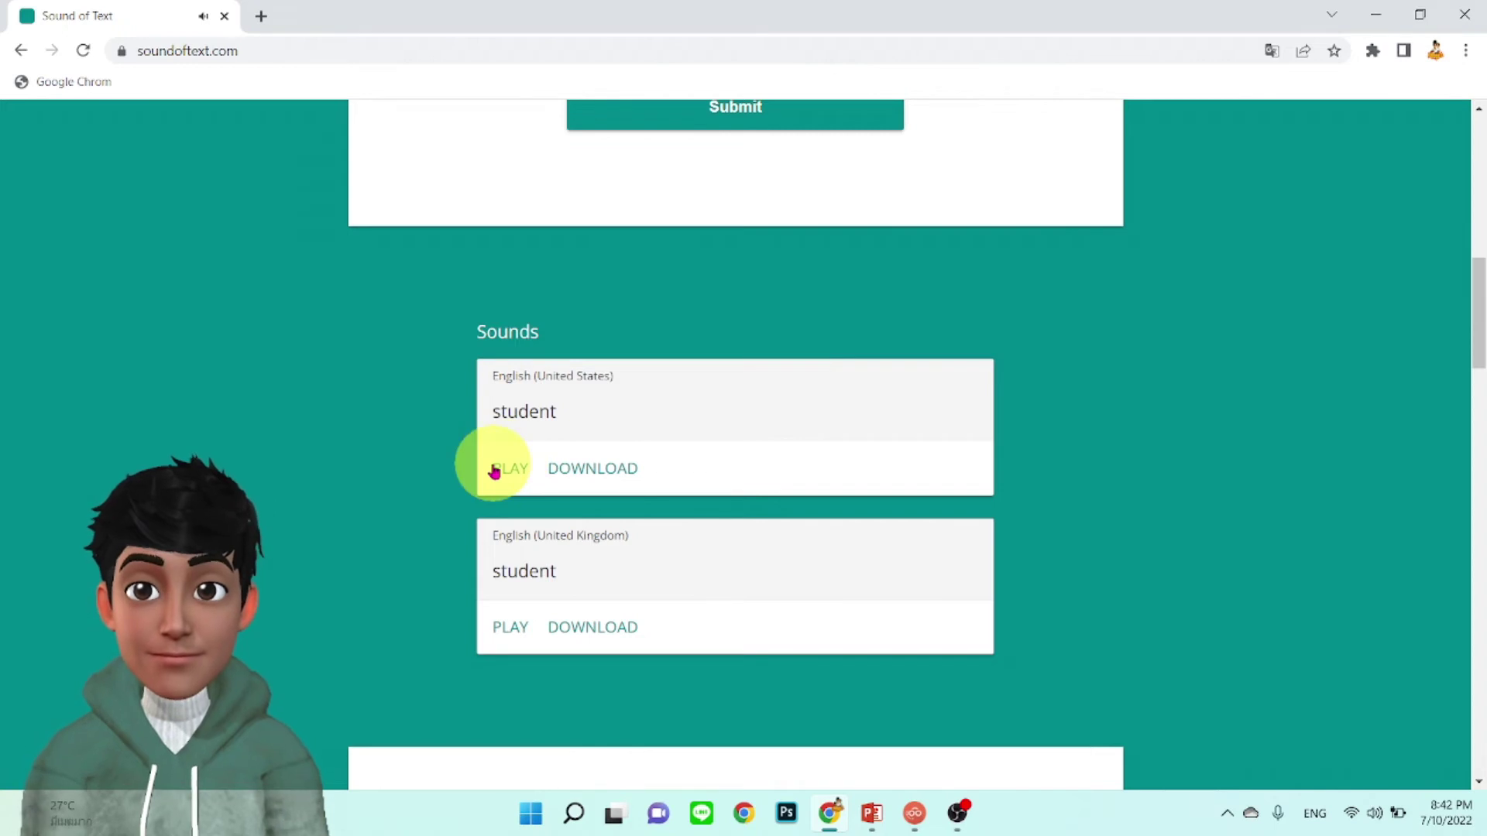
{"action": "scroll", "coordinate": [489, 461], "scroll_direction": "up", "scroll_amount": 5}
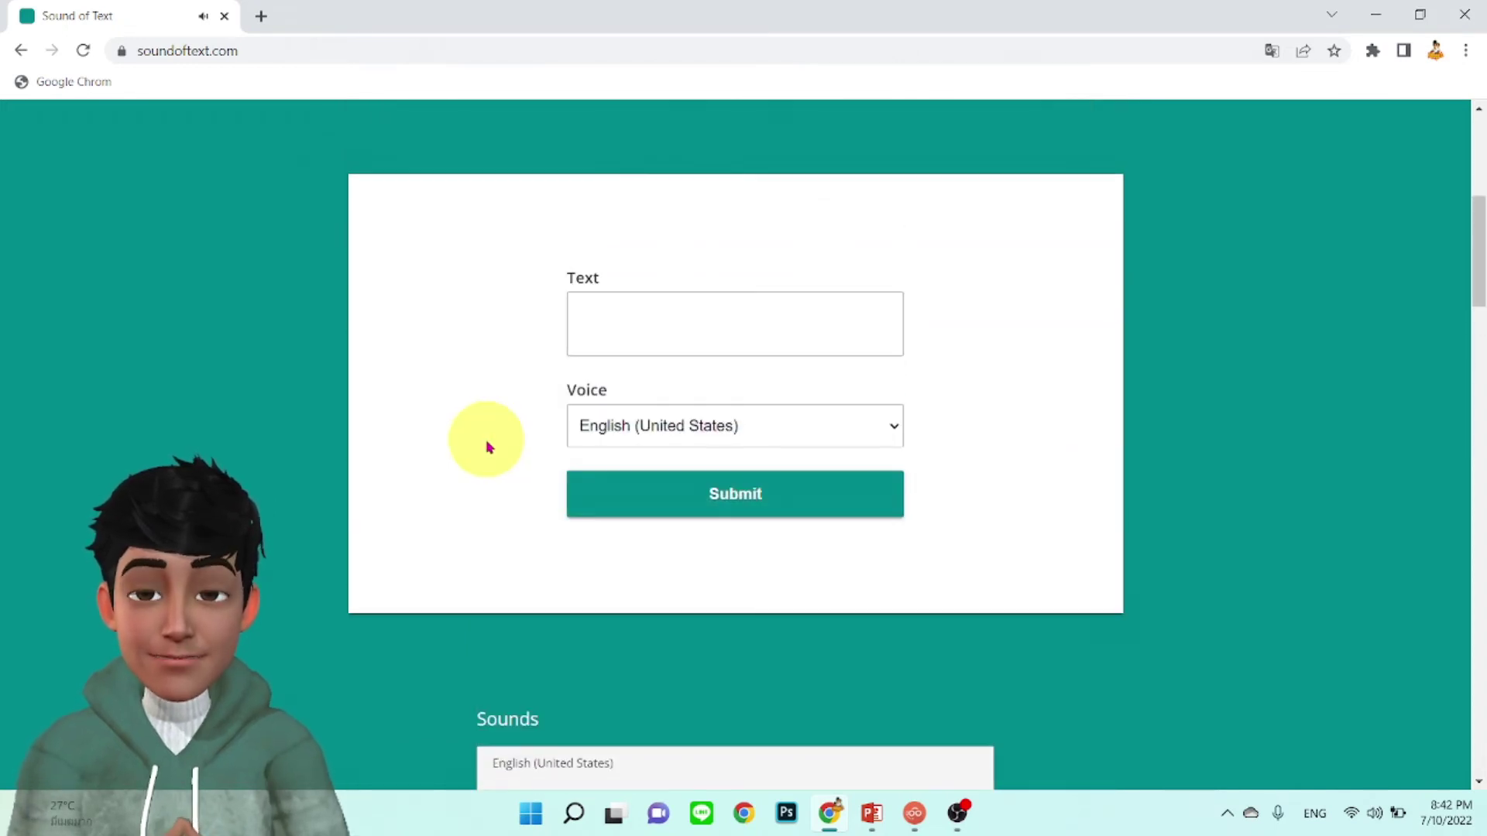
{"action": "scroll", "coordinate": [454, 436], "scroll_direction": "down", "scroll_amount": 5}
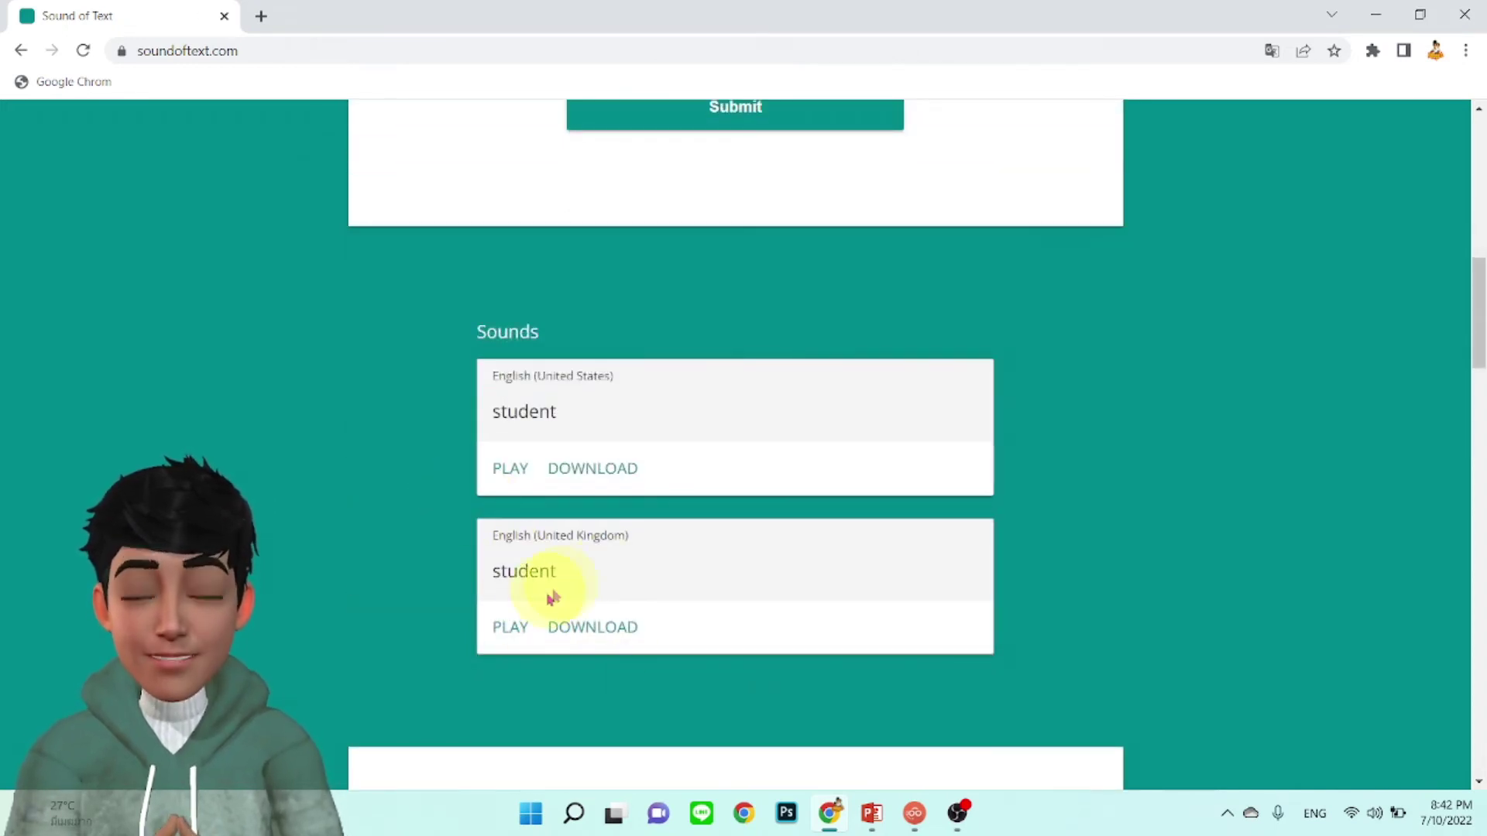
- Create a 'Tiger' clip with the English (United States) voice
{"action": "scroll", "coordinate": [521, 475], "scroll_direction": "up", "scroll_amount": 4}
{"action": "left_click", "coordinate": [630, 225]}
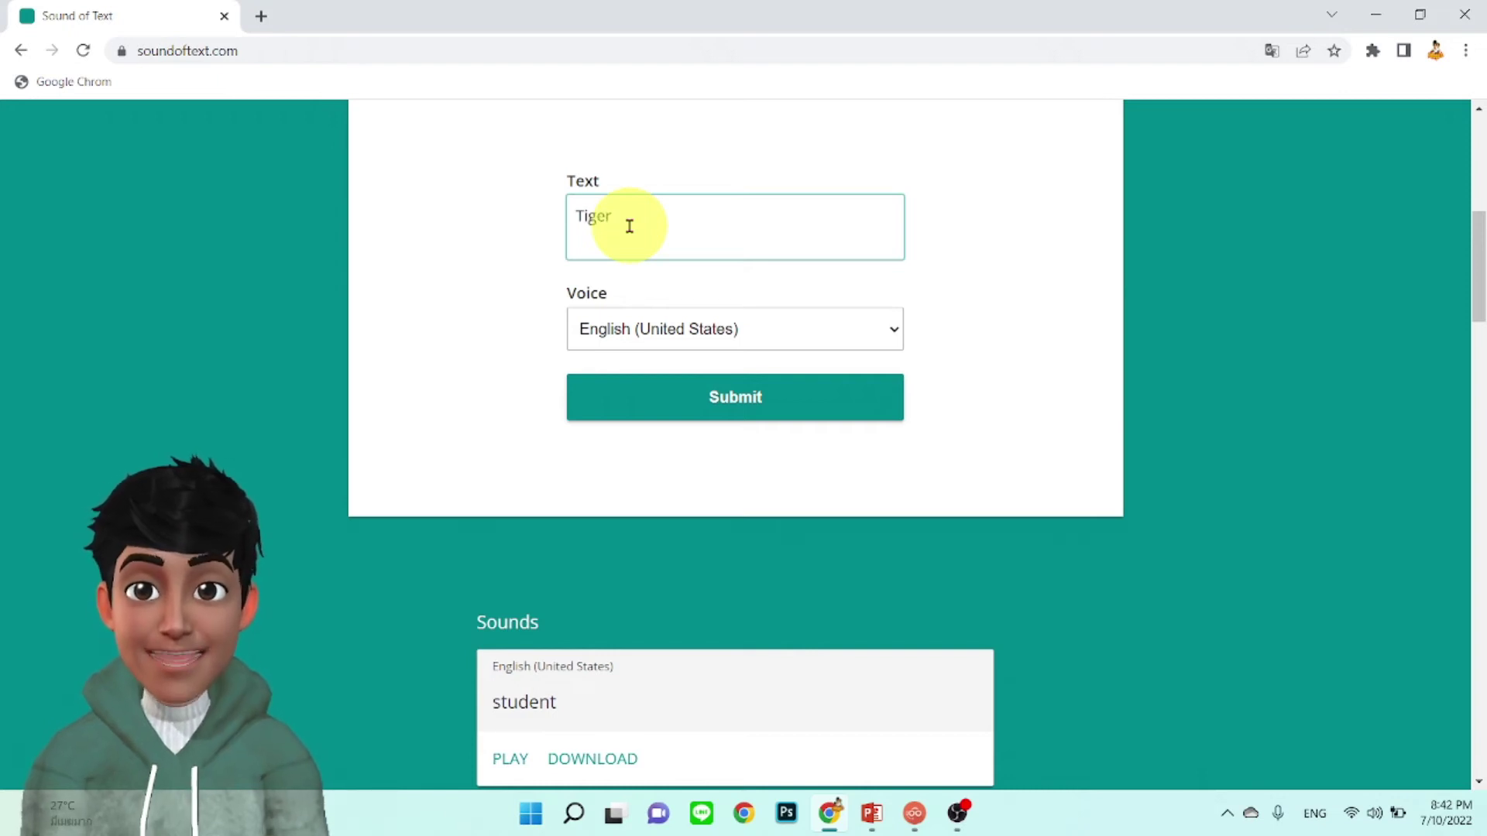
{"action": "left_click", "coordinate": [716, 393]}
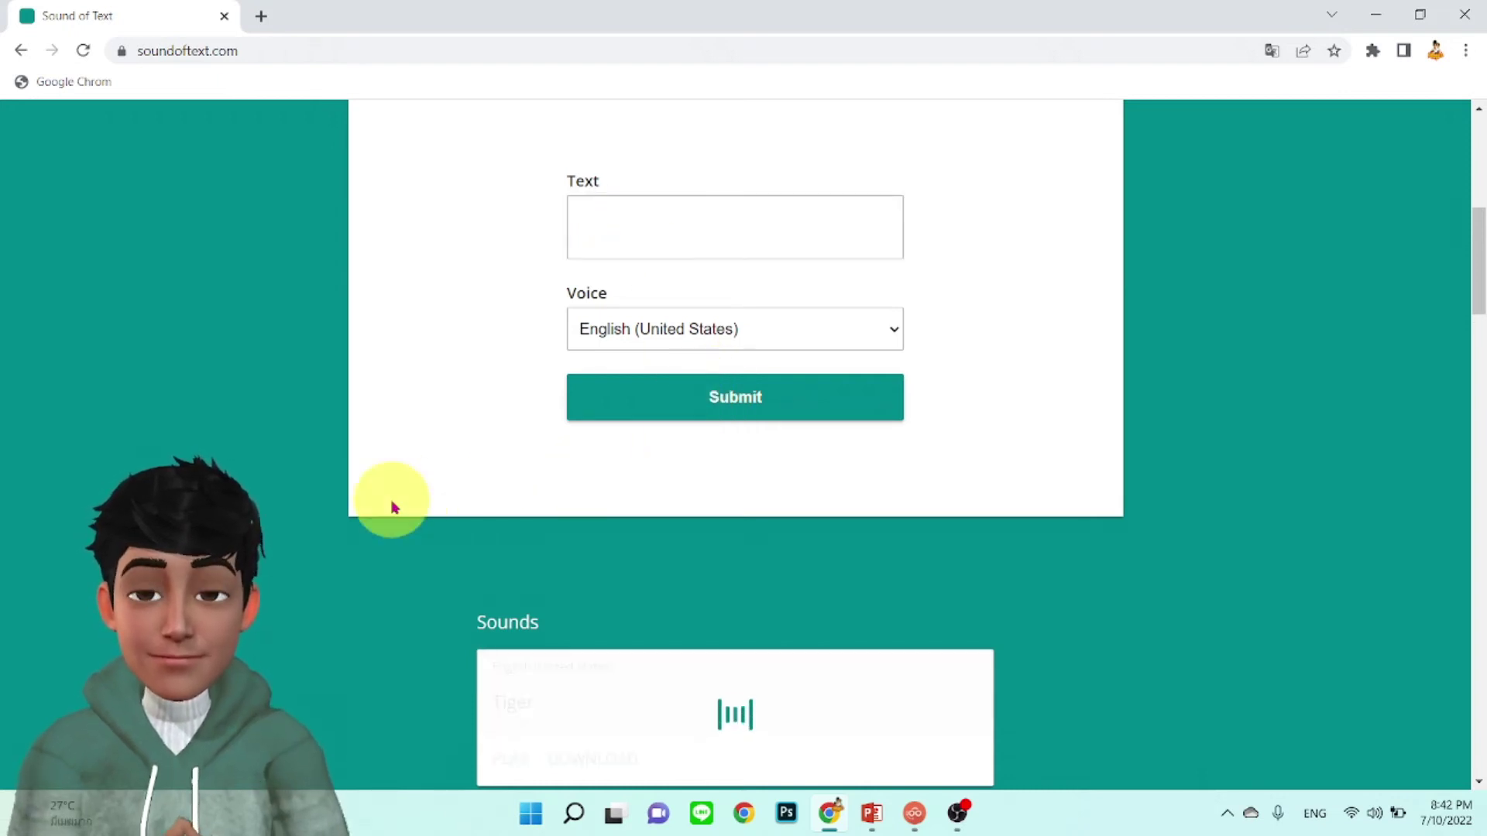
{"action": "scroll", "coordinate": [365, 523], "scroll_direction": "down", "scroll_amount": 2}
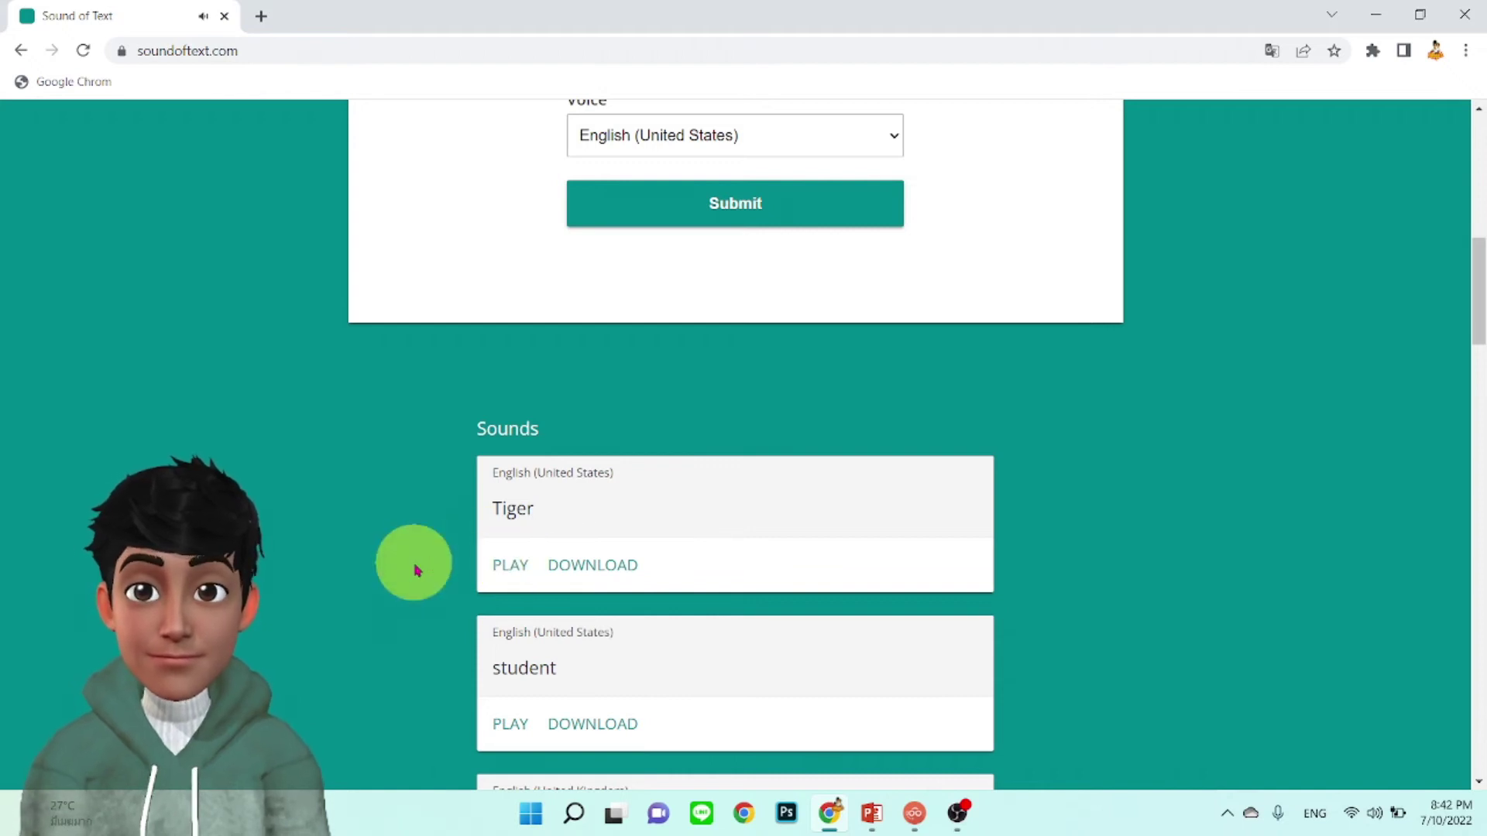
{"action": "scroll", "coordinate": [414, 570], "scroll_direction": "down", "scroll_amount": 4}
{"action": "scroll", "coordinate": [449, 572], "scroll_direction": "up", "scroll_amount": 5}
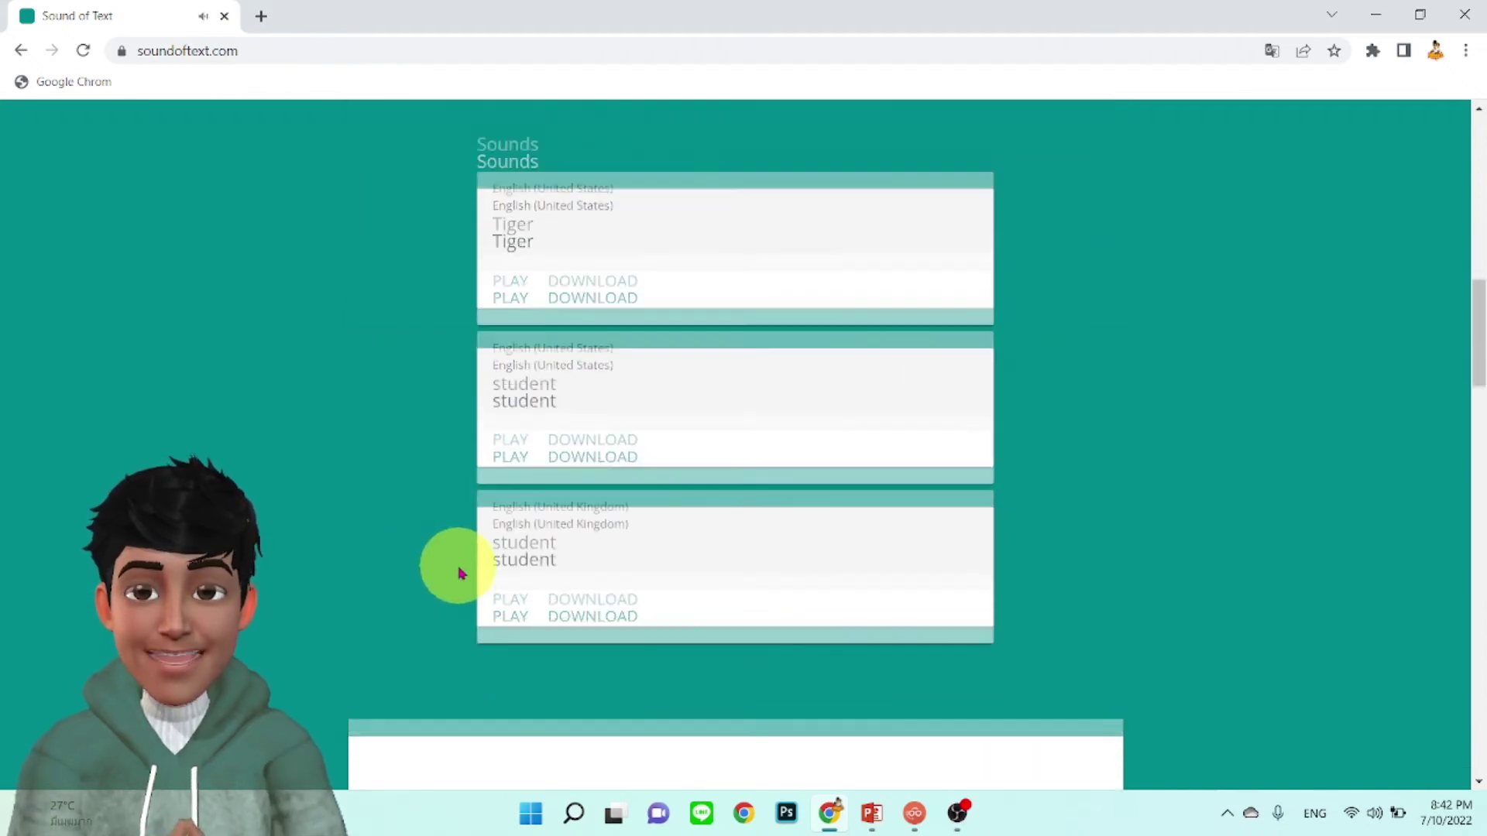
{"action": "scroll", "coordinate": [463, 548], "scroll_direction": "down", "scroll_amount": 1}
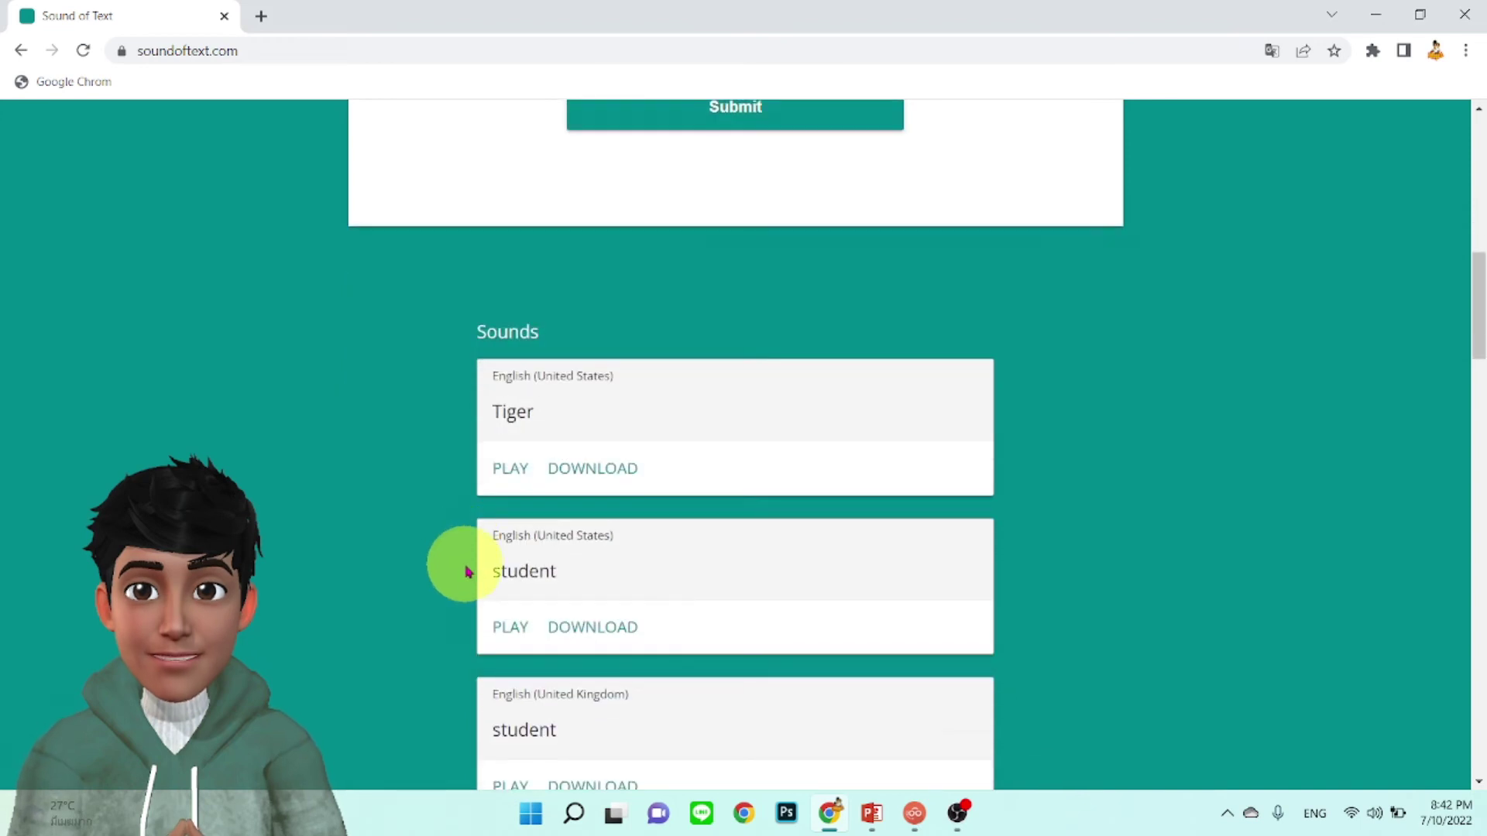
{"action": "scroll", "coordinate": [468, 567], "scroll_direction": "down", "scroll_amount": 1}
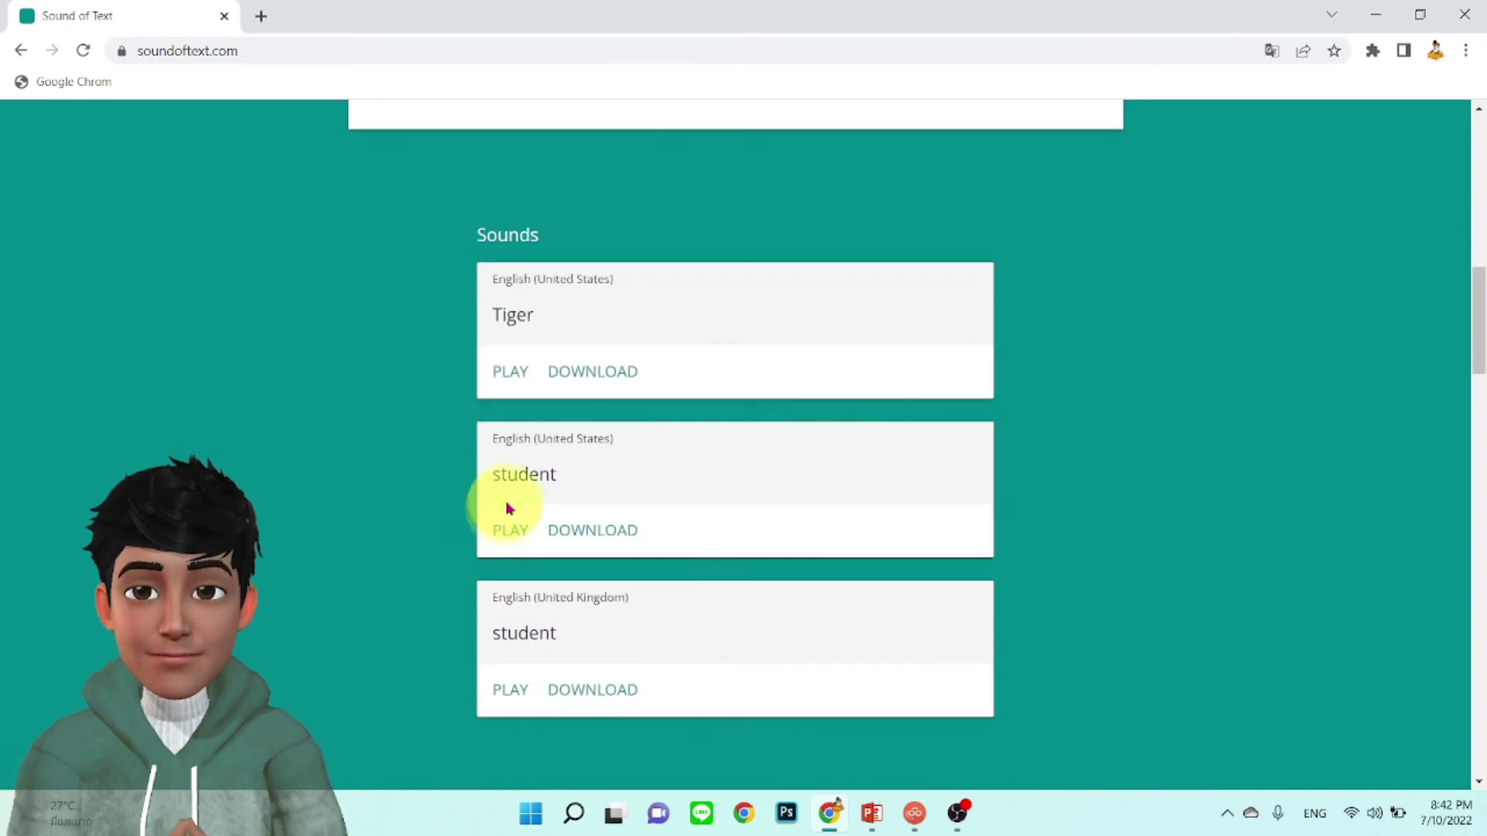
{"action": "scroll", "coordinate": [497, 514], "scroll_direction": "up", "scroll_amount": 5}
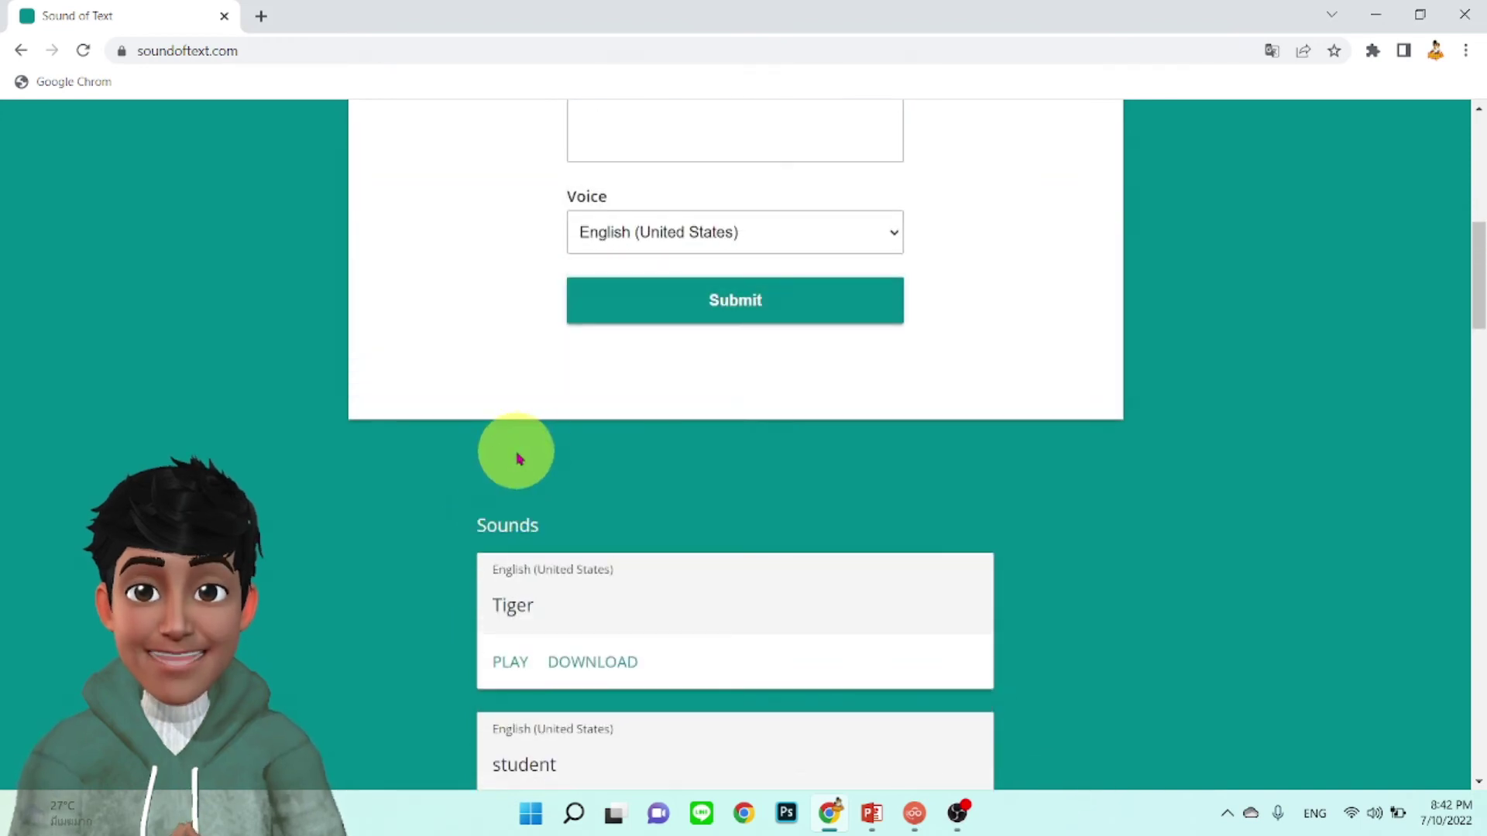
- Enter the greeting 'สวัสดีค่ะ', choose the Thai voice and submit it
{"action": "left_click", "coordinate": [603, 310]}
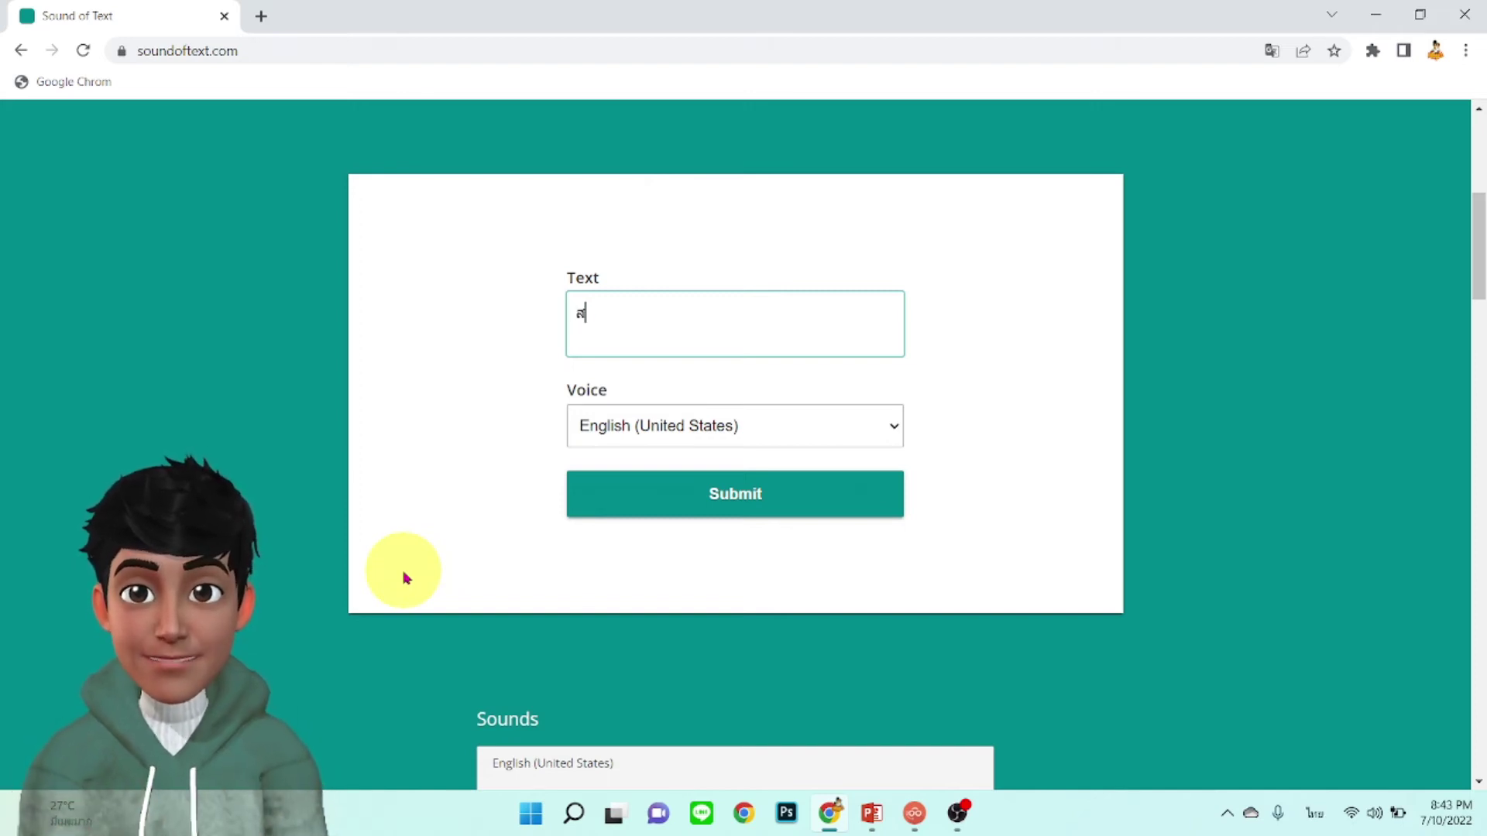
{"action": "type", "text": "ะ"}
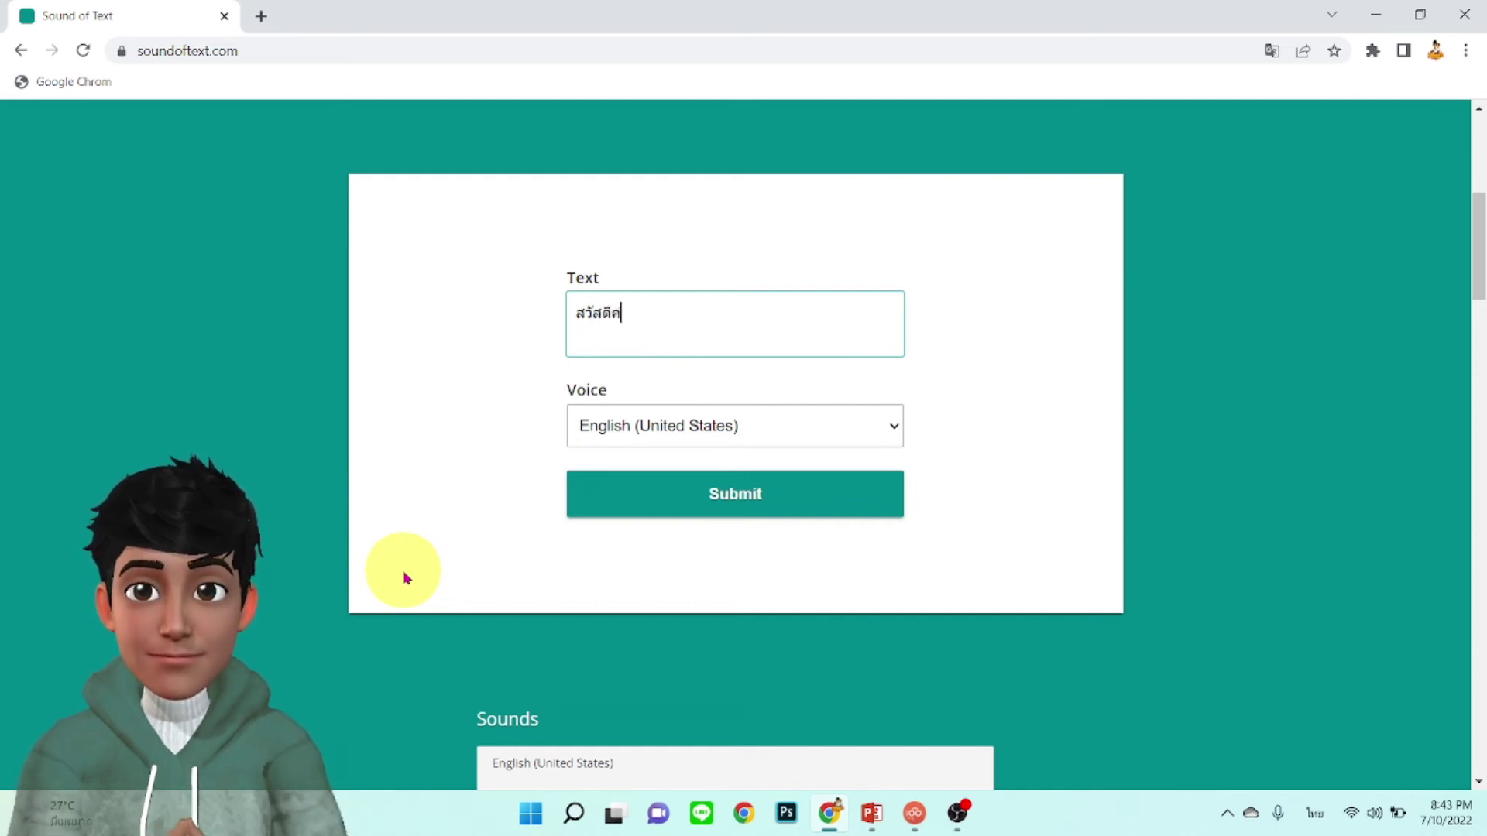
{"action": "left_click", "coordinate": [879, 425]}
{"action": "scroll", "coordinate": [670, 326], "scroll_direction": "down", "scroll_amount": 10}
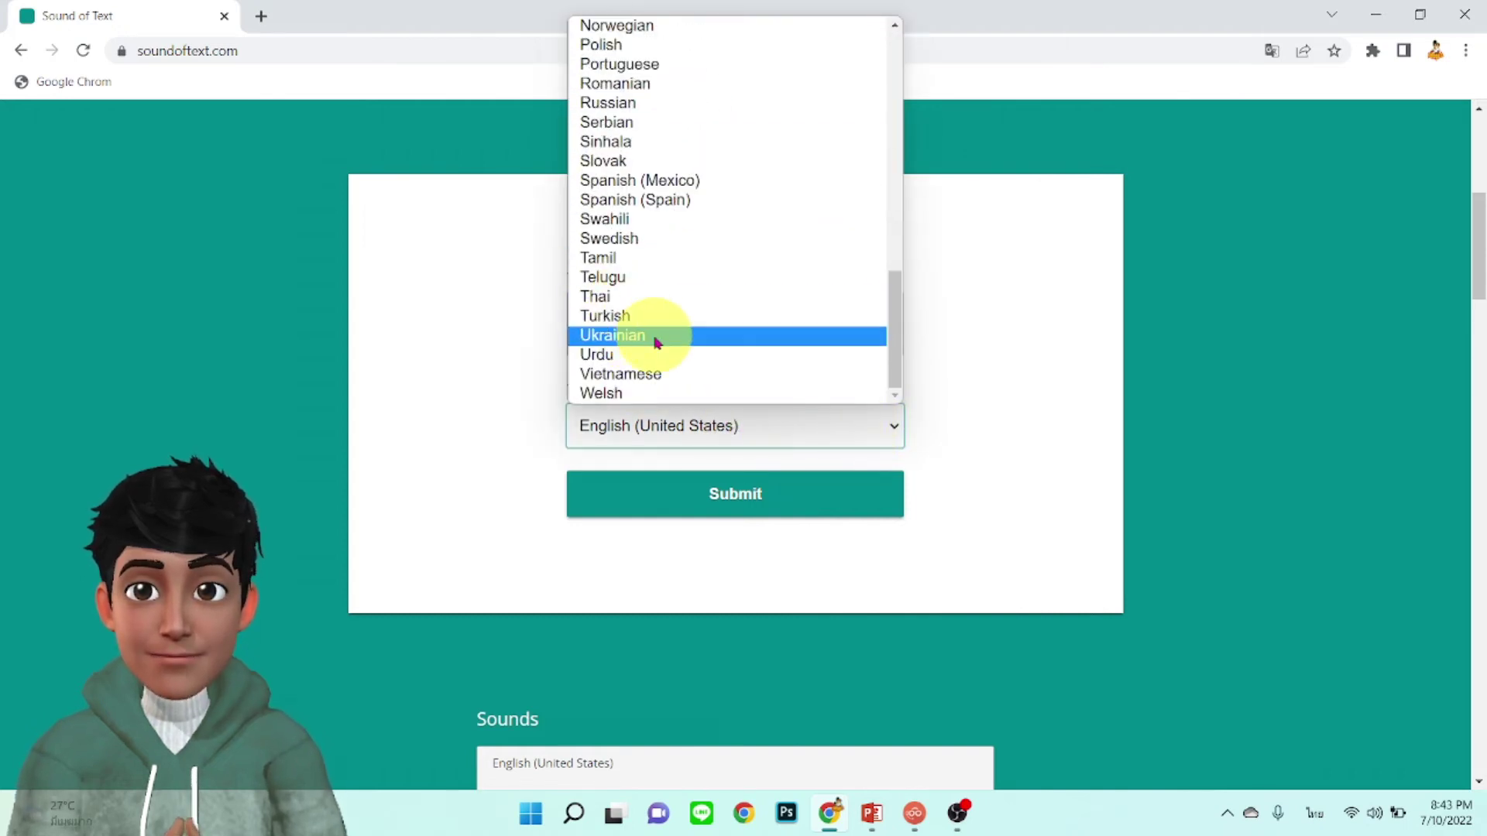
{"action": "left_click", "coordinate": [611, 297]}
{"action": "left_click", "coordinate": [733, 482]}
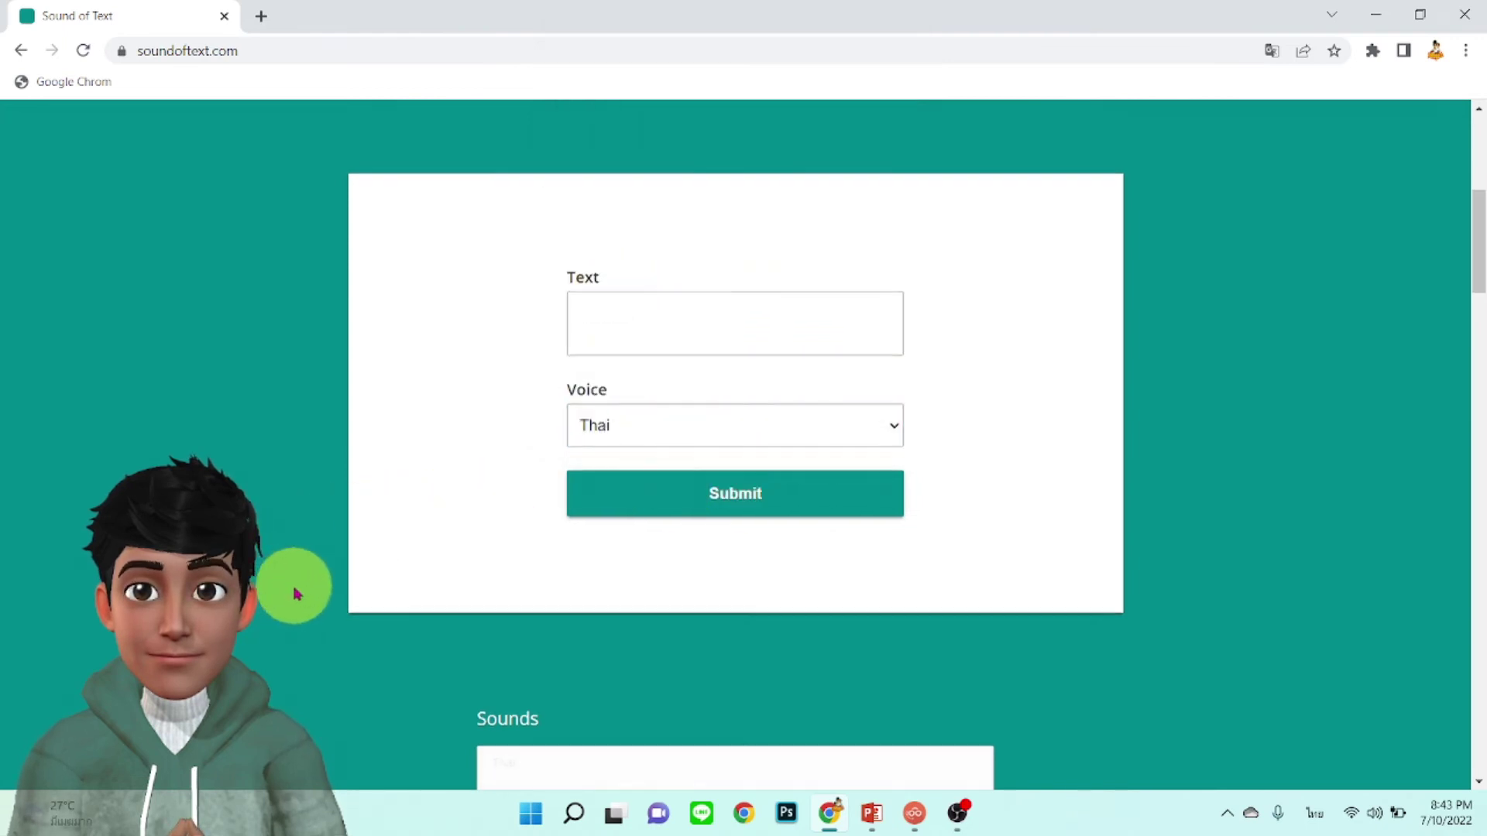
- Play the Thai greeting clip twice from the top of the Sounds list
{"action": "scroll", "coordinate": [295, 594], "scroll_direction": "down", "scroll_amount": 3}
{"action": "scroll", "coordinate": [295, 594], "scroll_direction": "down", "scroll_amount": 1}
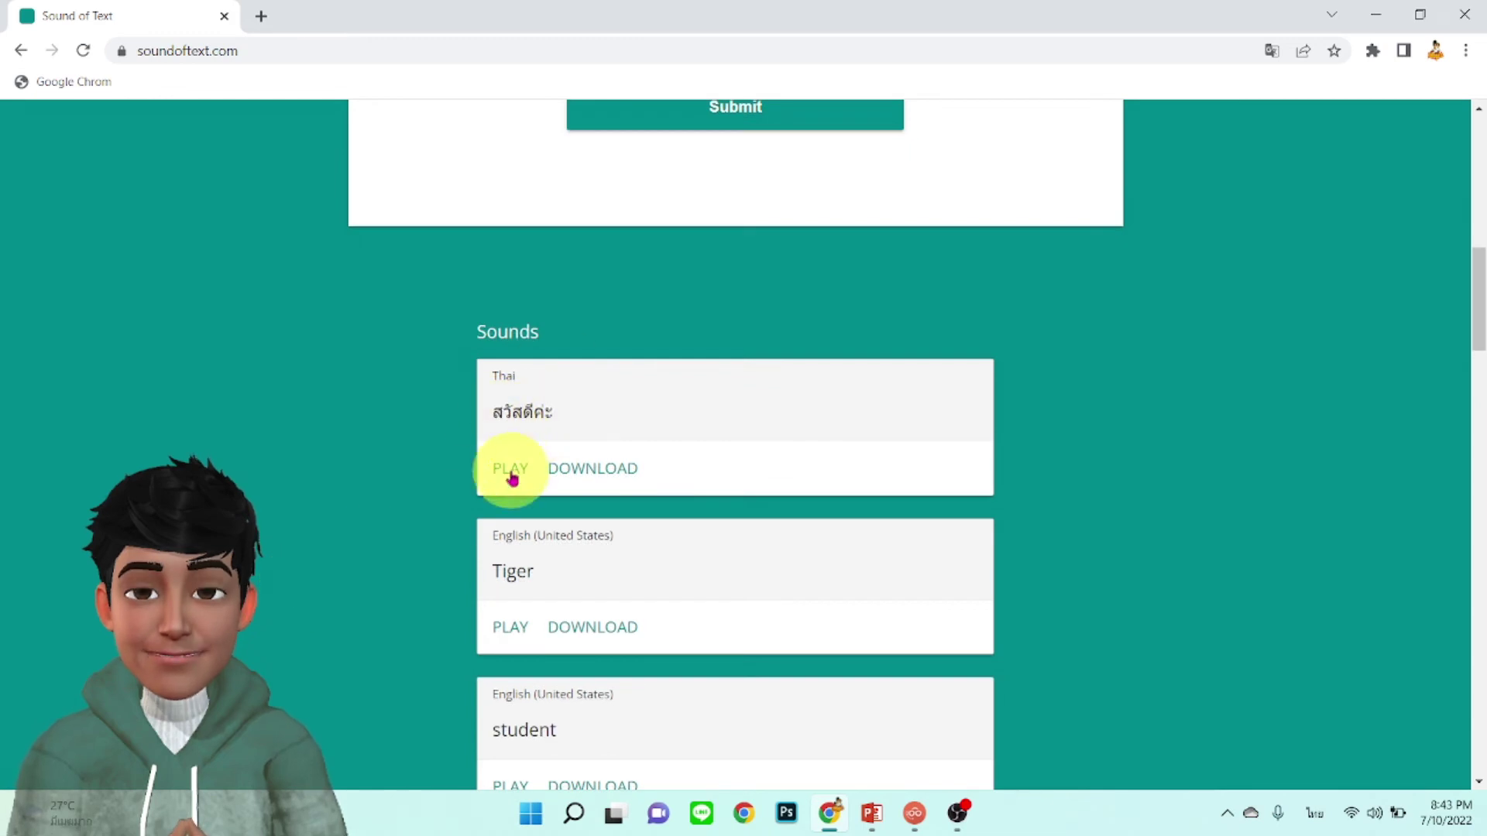
{"action": "left_click", "coordinate": [516, 474]}
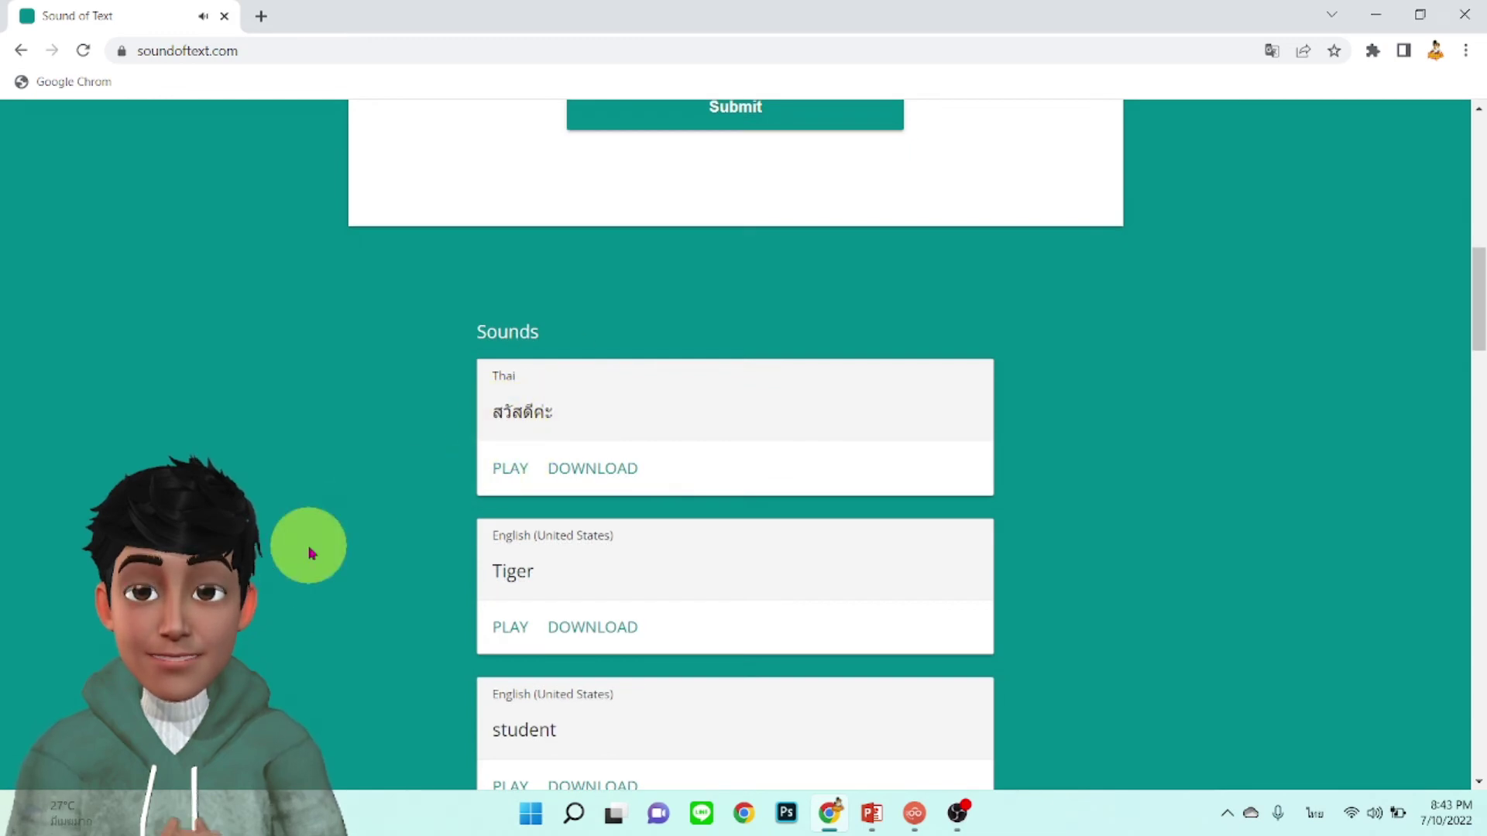
{"action": "left_click", "coordinate": [517, 474]}
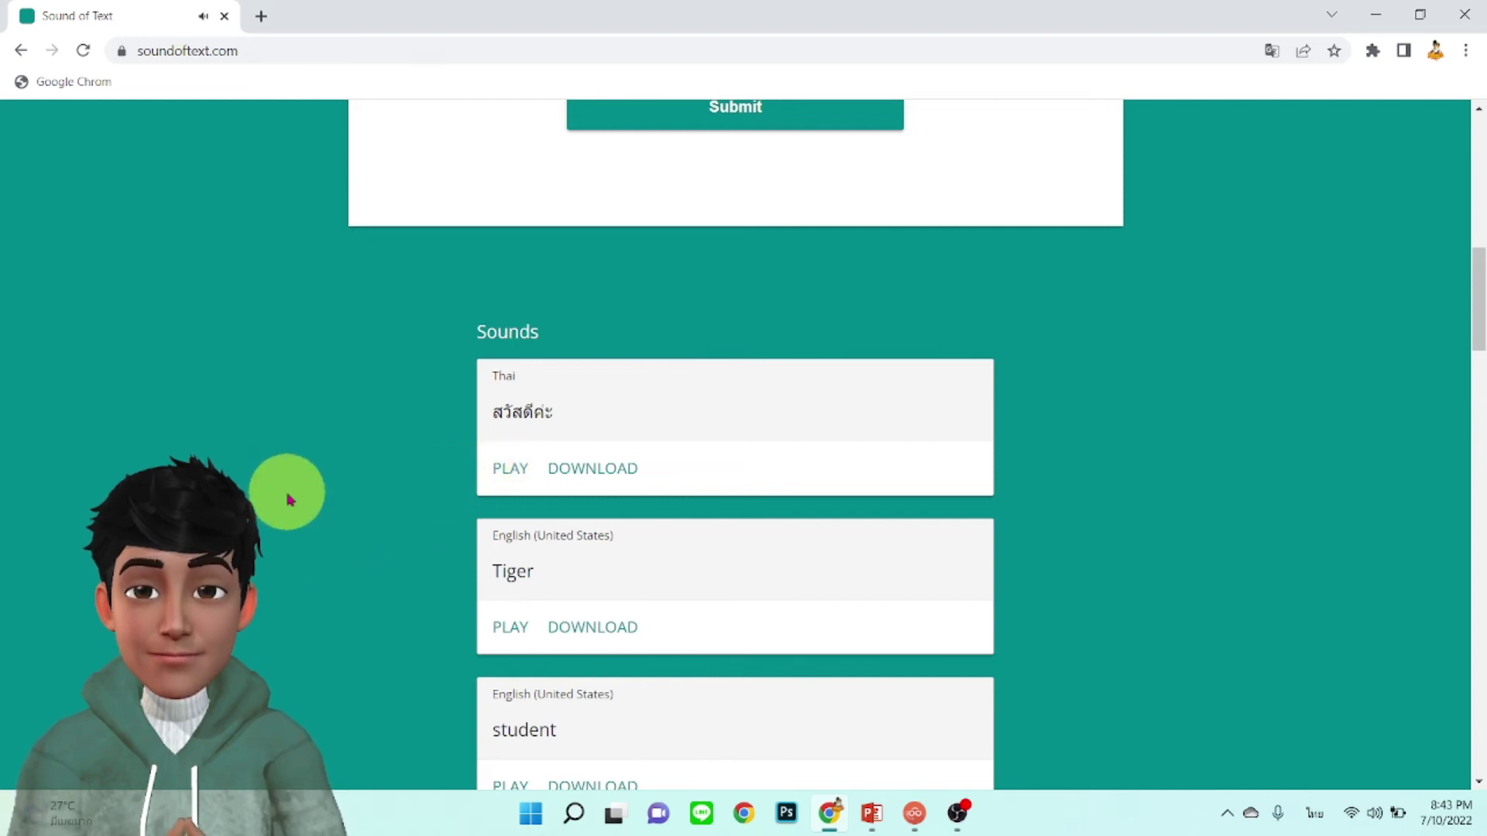
{"action": "scroll", "coordinate": [288, 499], "scroll_direction": "down", "scroll_amount": 3}
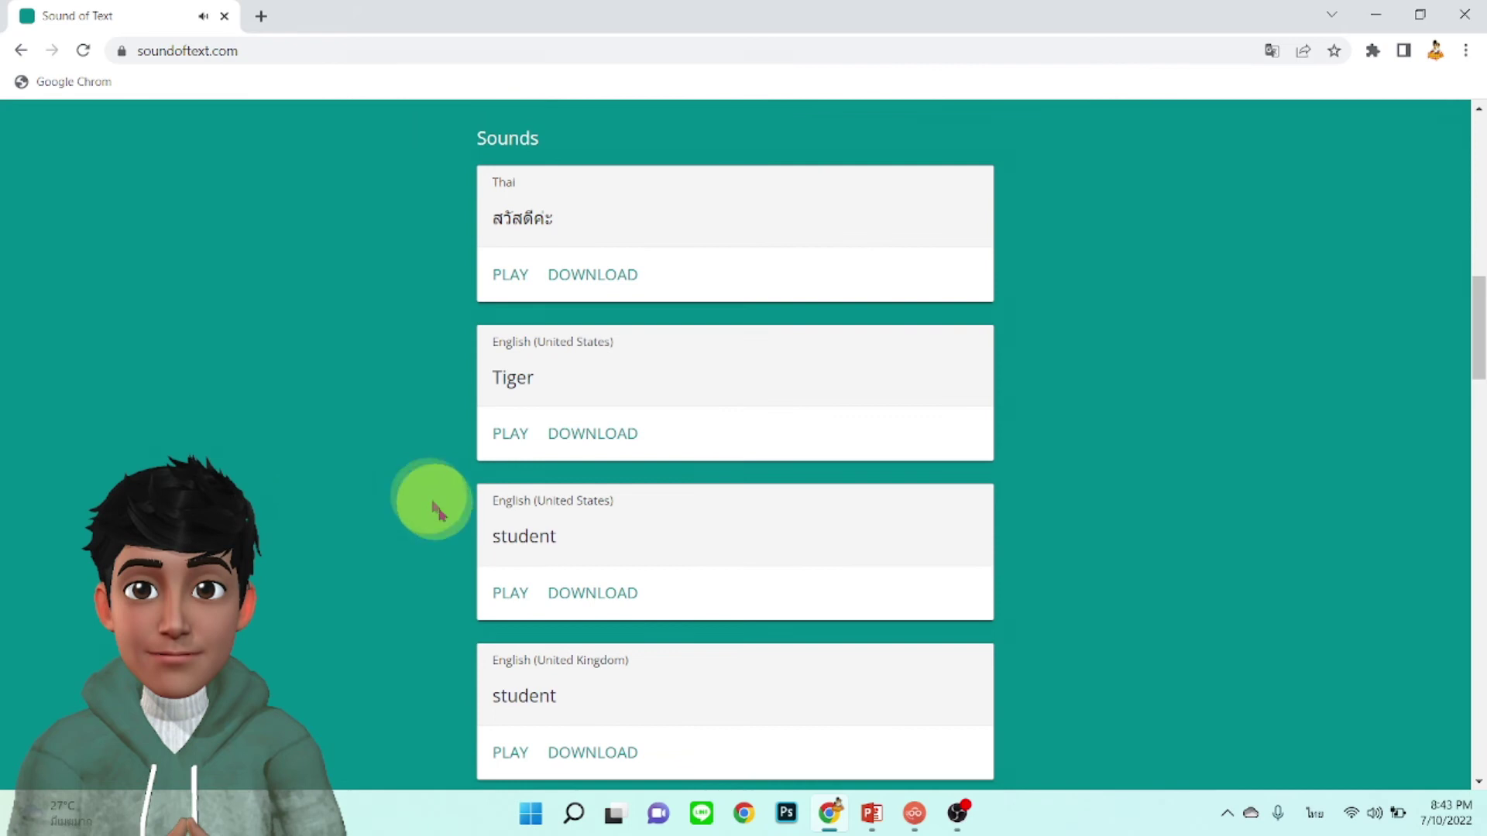
{"action": "scroll", "coordinate": [417, 561], "scroll_direction": "down", "scroll_amount": 3}
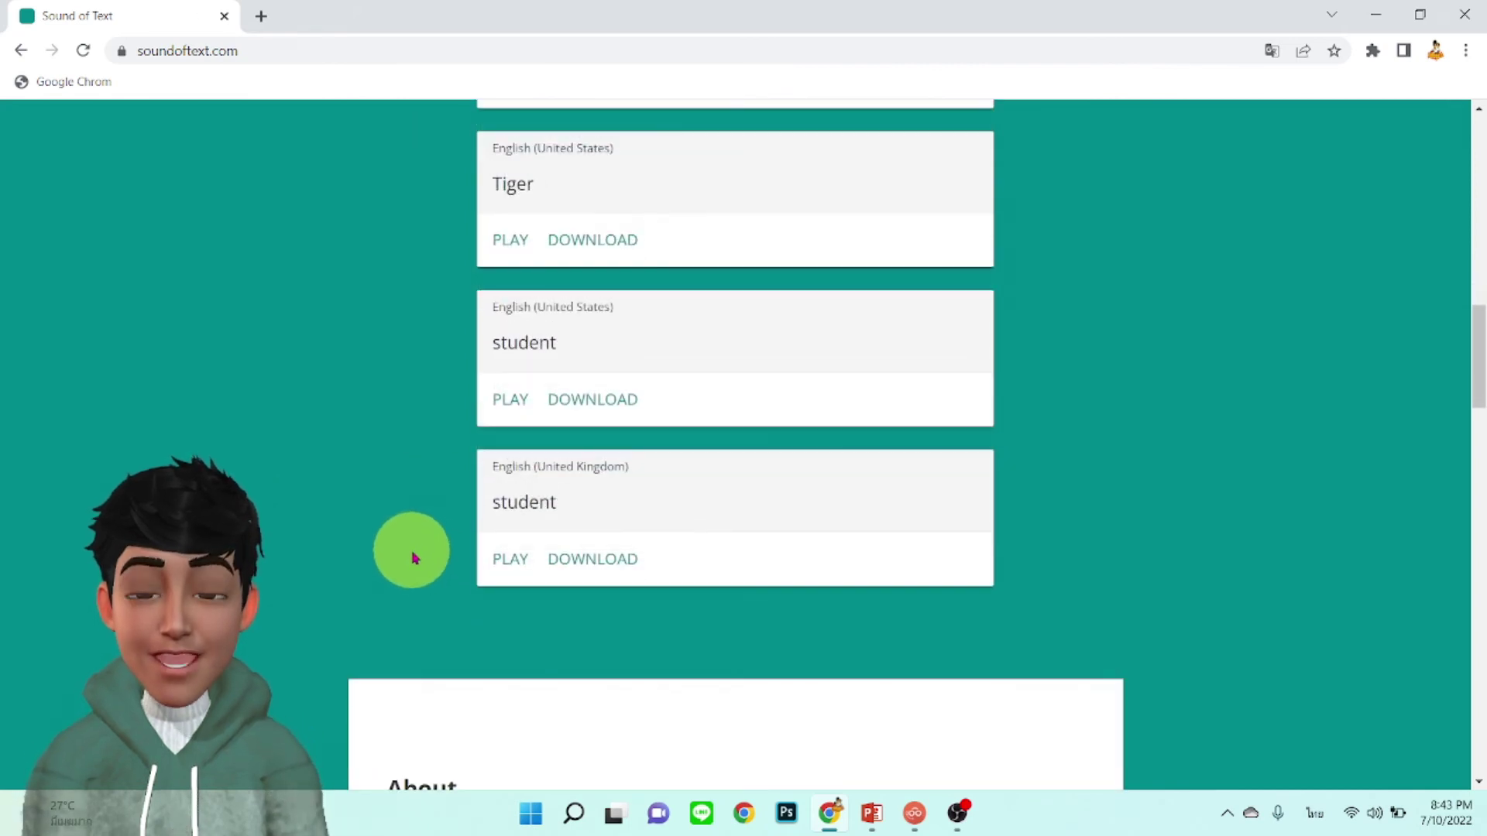
{"action": "scroll", "coordinate": [415, 558], "scroll_direction": "up", "scroll_amount": 2}
{"action": "scroll", "coordinate": [445, 508], "scroll_direction": "up", "scroll_amount": 2}
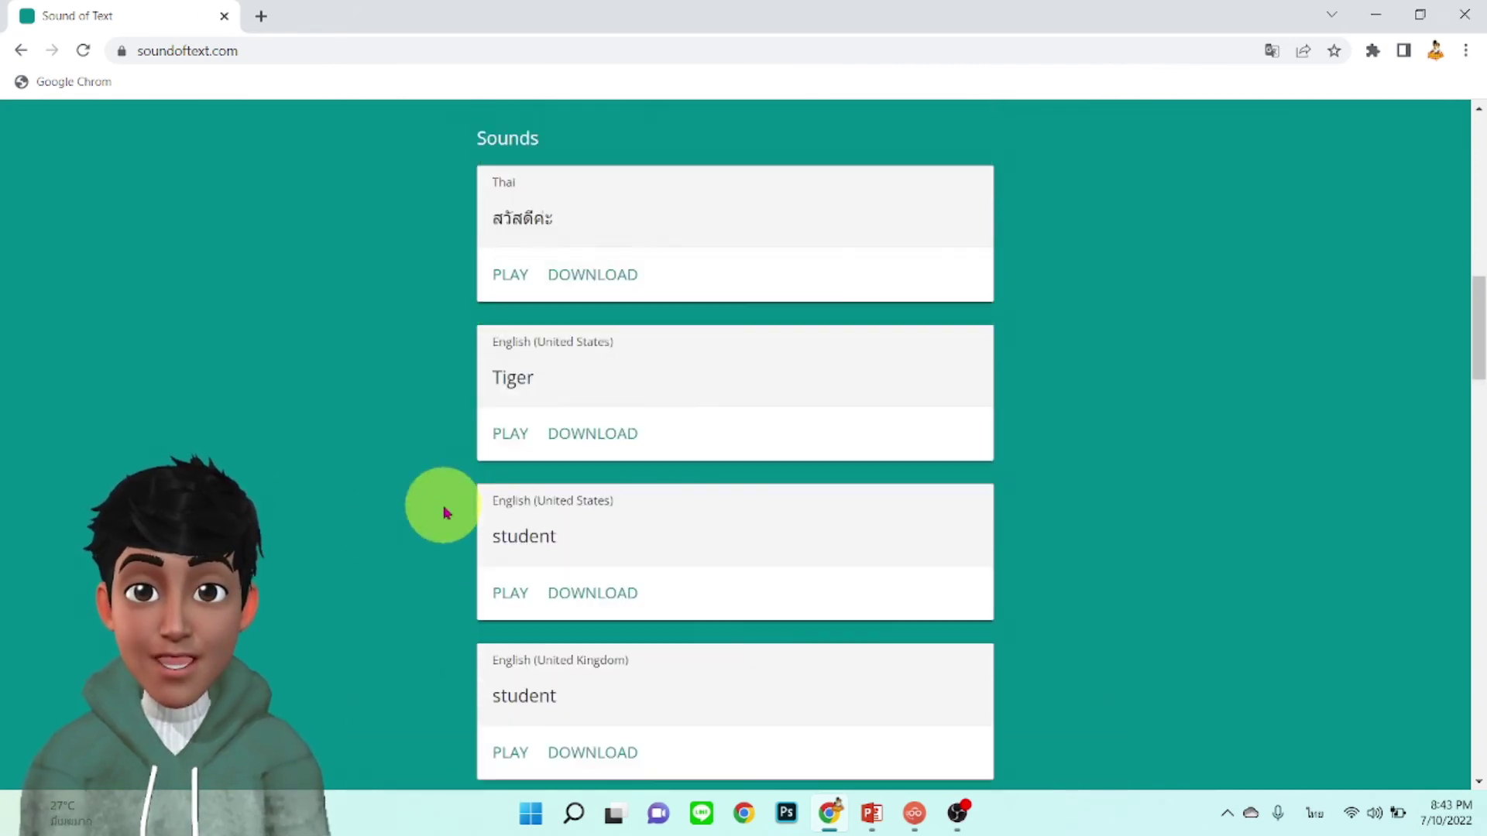
{"action": "left_click", "coordinate": [665, 282]}
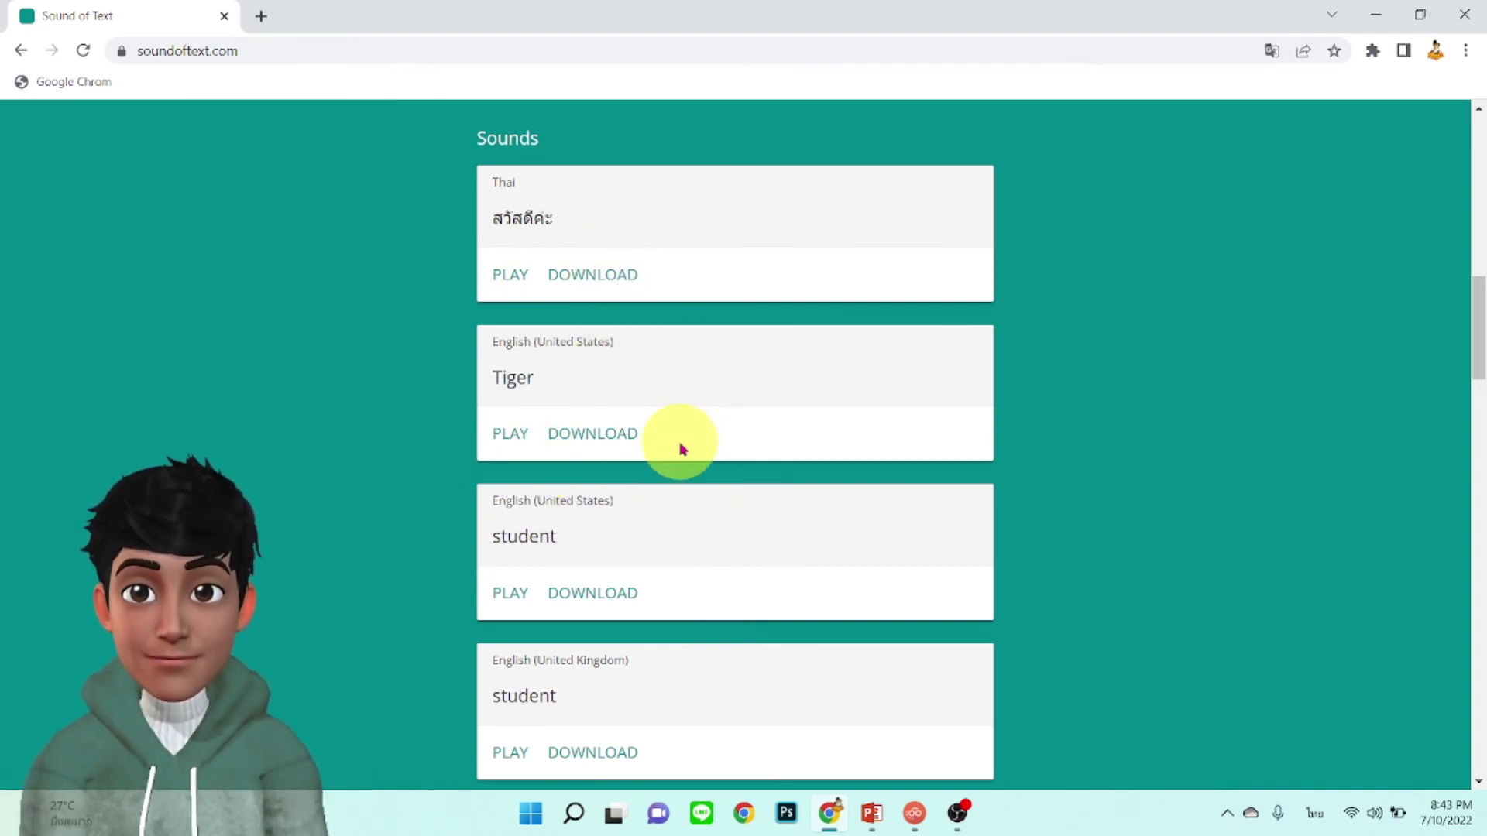
- Download the Thai greeting MP3, open it in Media Player, then close the player
{"action": "left_click", "coordinate": [590, 277]}
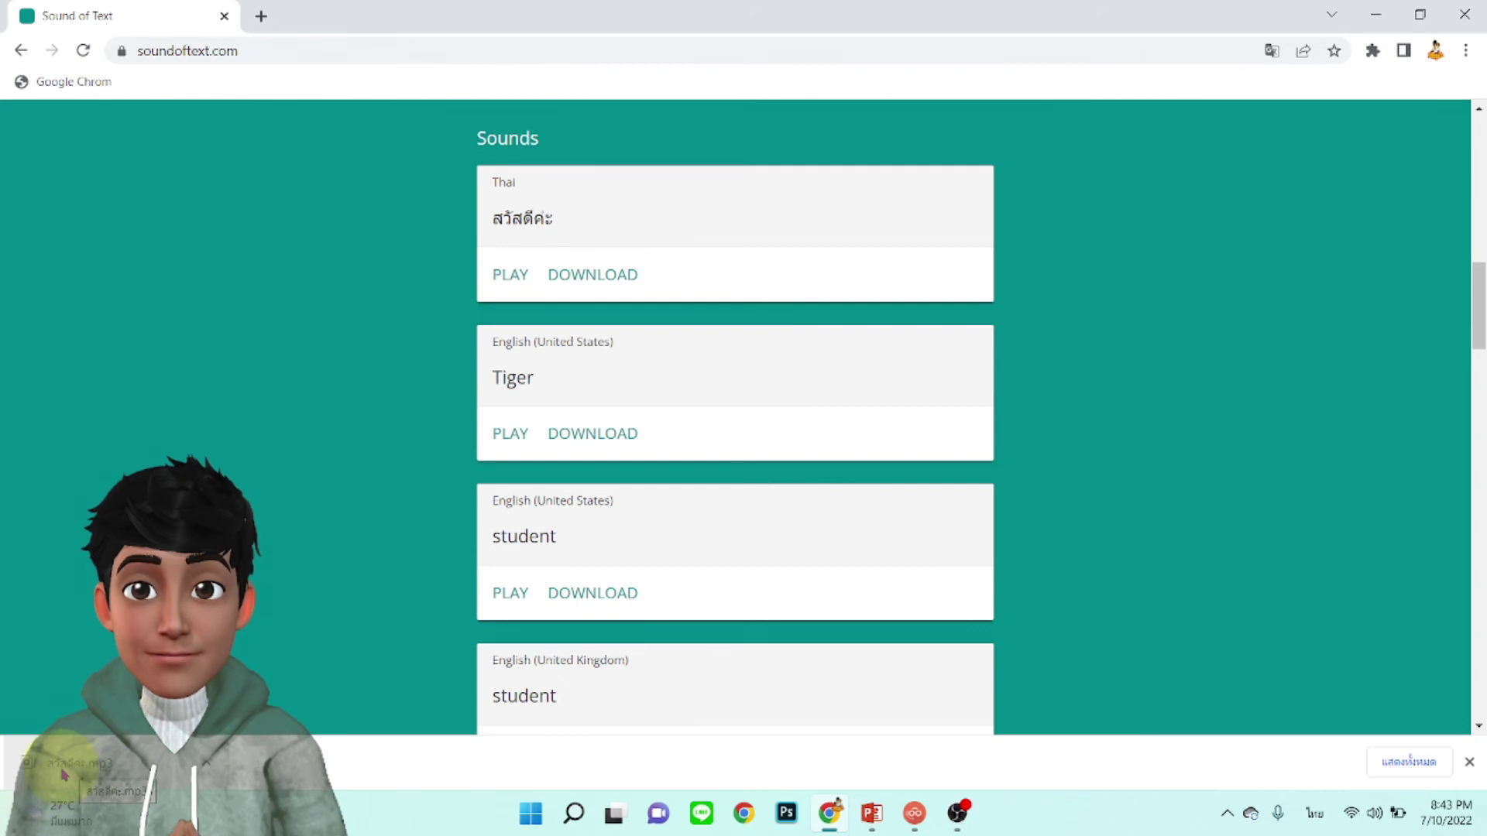
{"action": "left_click", "coordinate": [67, 769]}
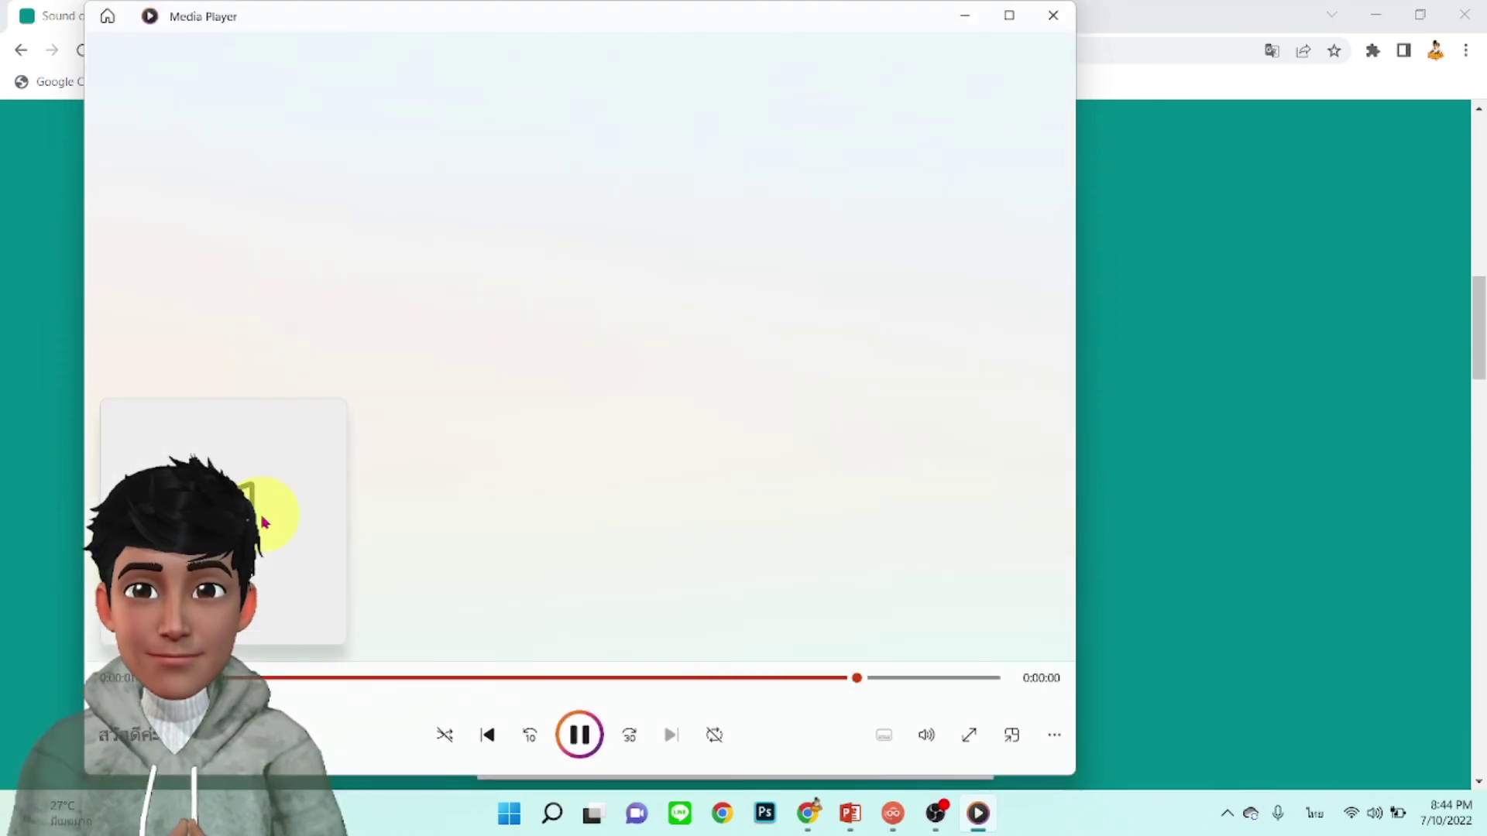
{"action": "left_click", "coordinate": [1054, 17]}
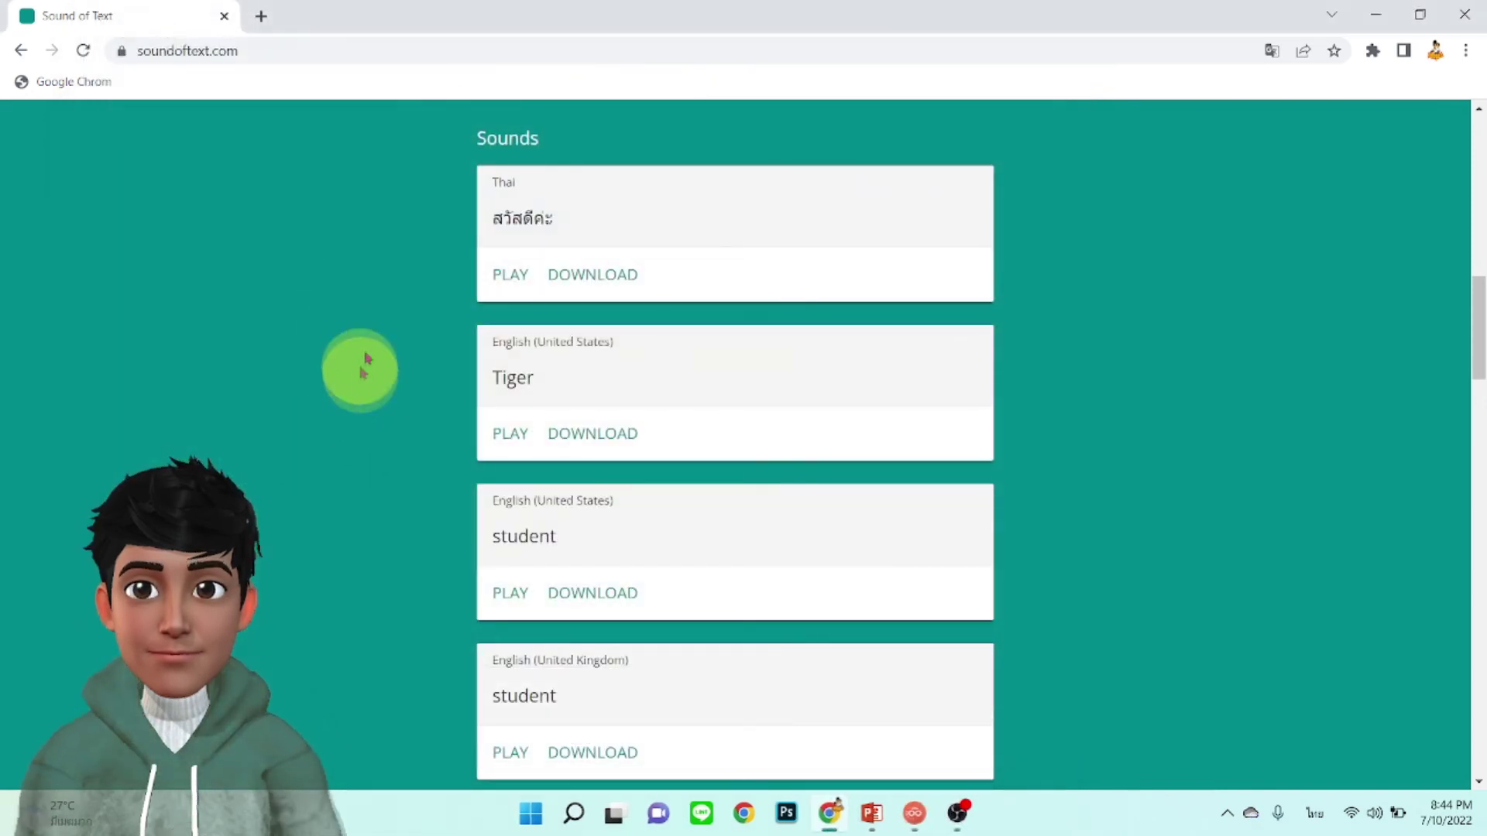
- Download Tiger.mp3, play it in Media Player, then close the player
{"action": "left_click", "coordinate": [584, 435]}
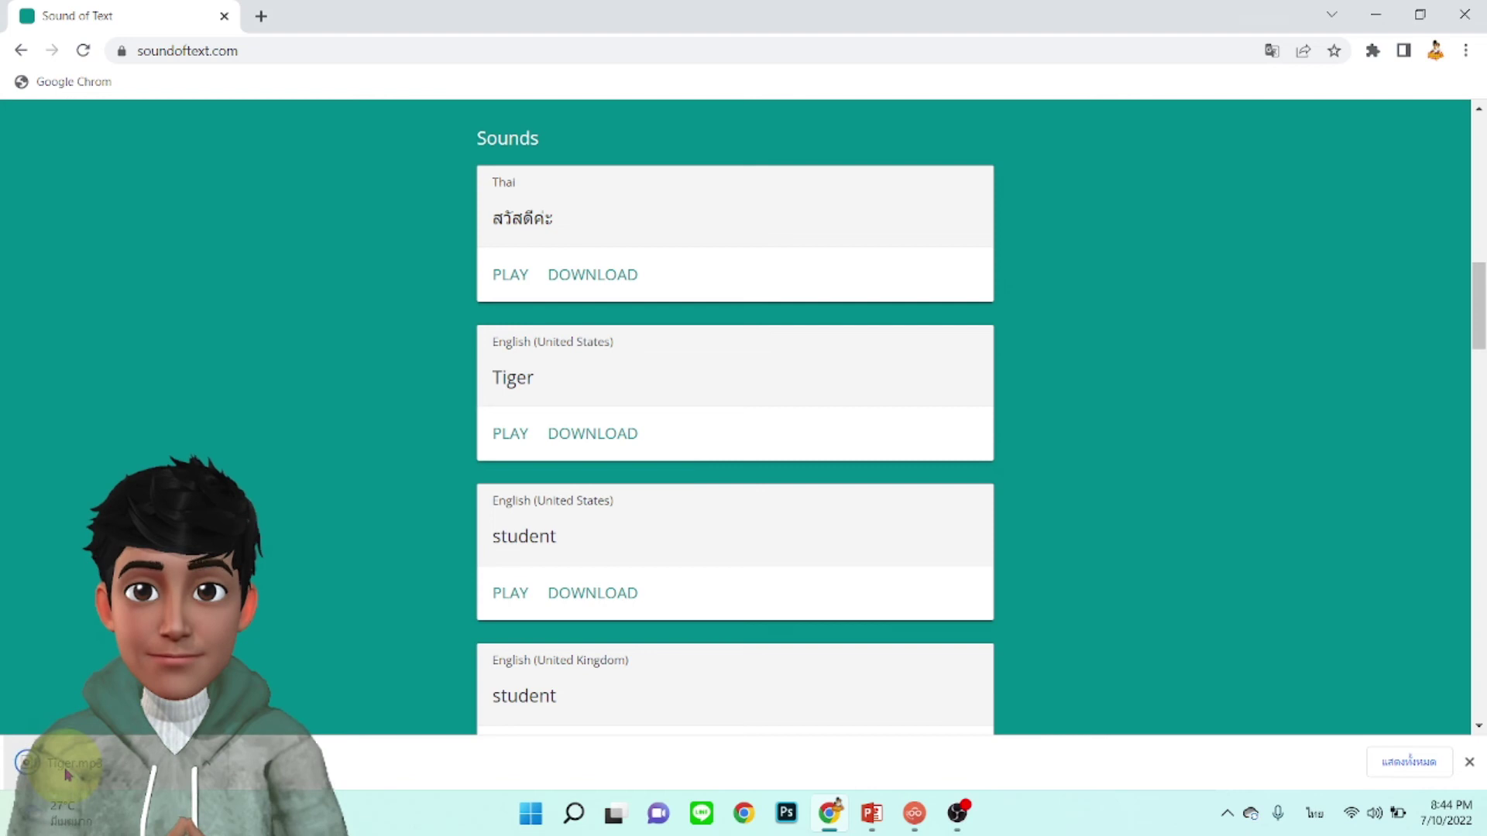
{"action": "left_click", "coordinate": [67, 773]}
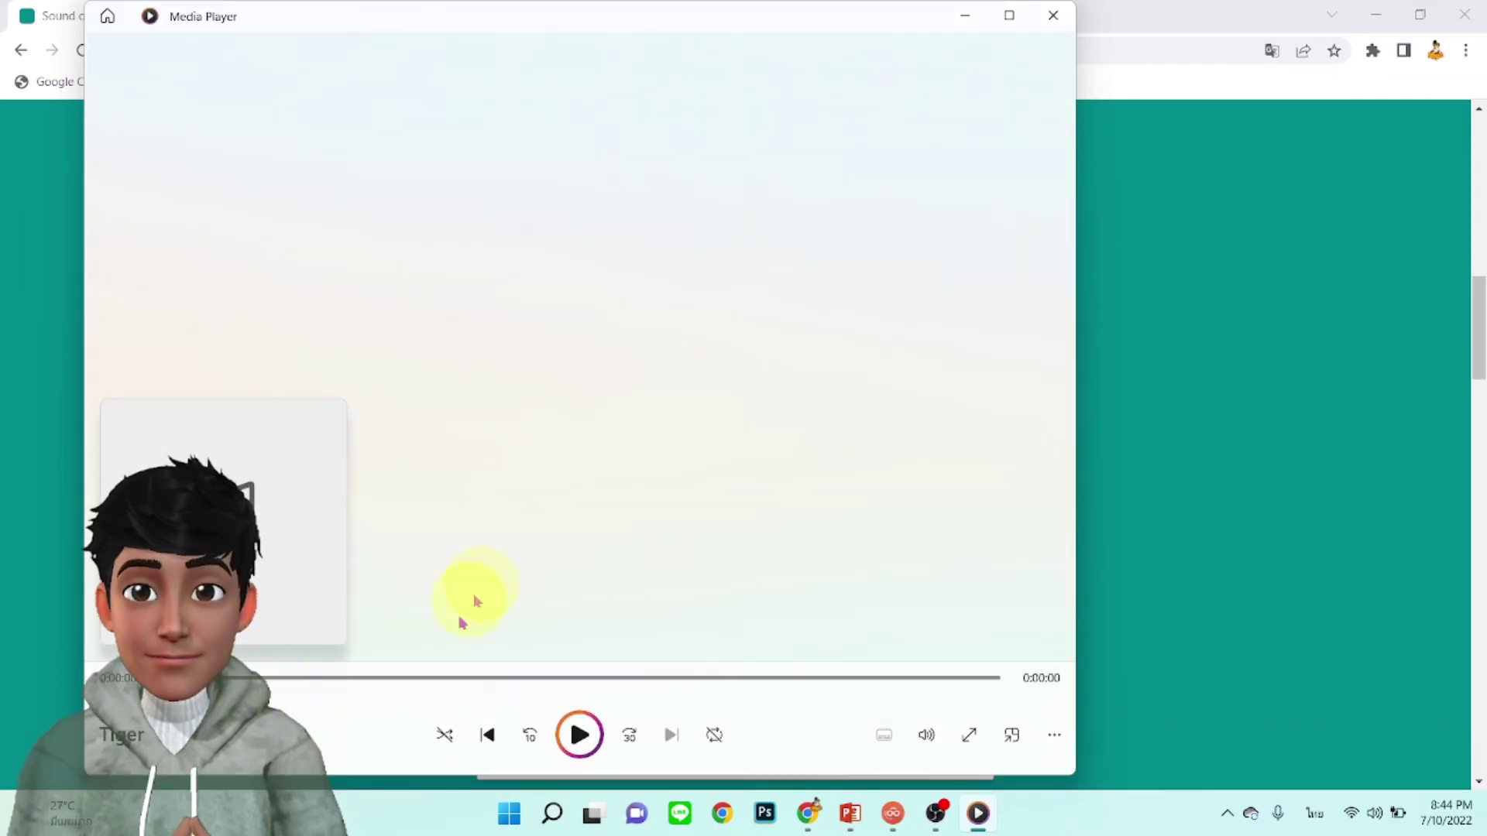
{"action": "left_click", "coordinate": [580, 736]}
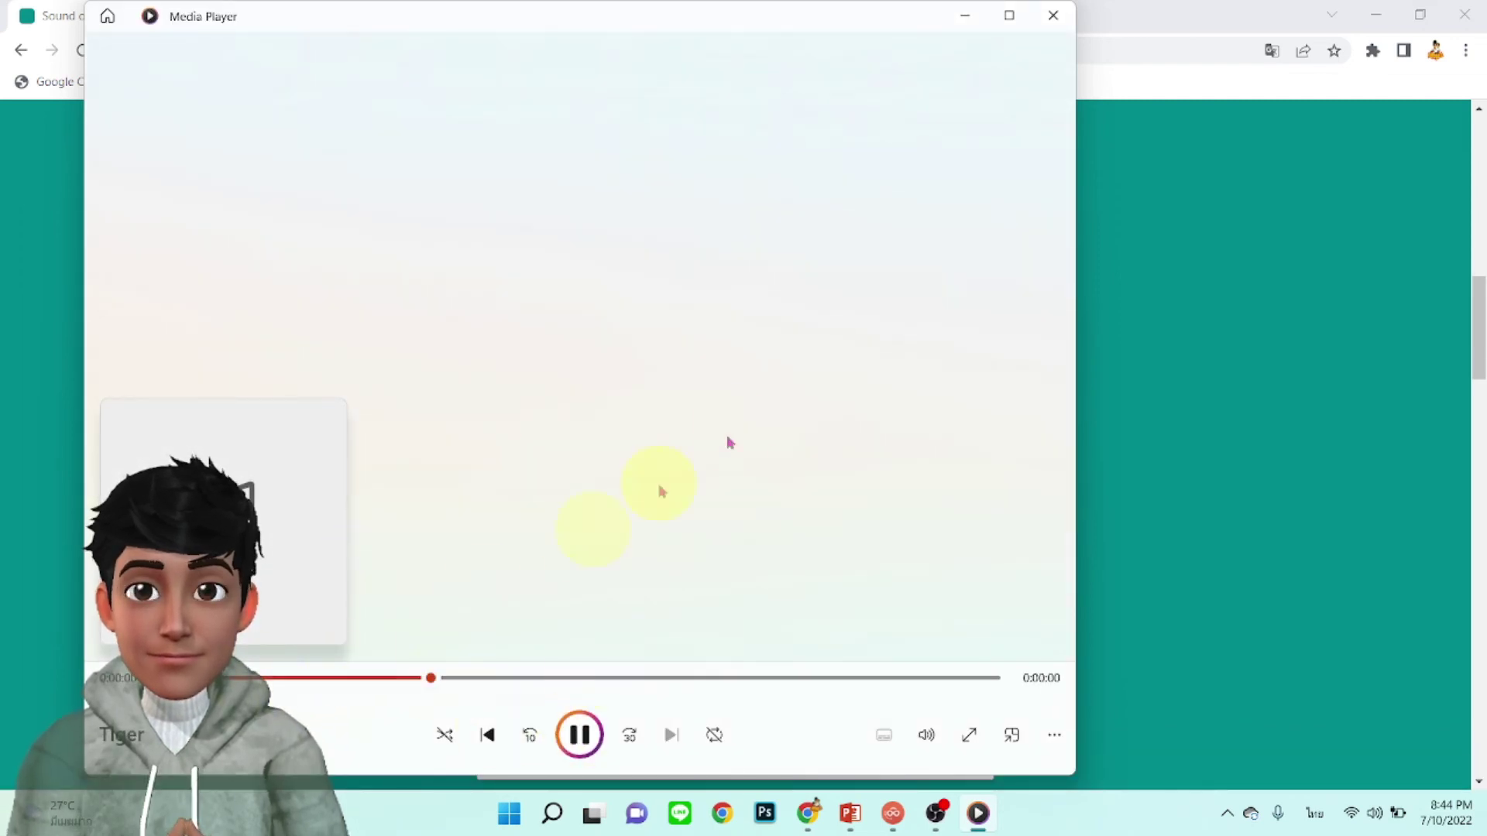
{"action": "left_click", "coordinate": [1052, 16]}
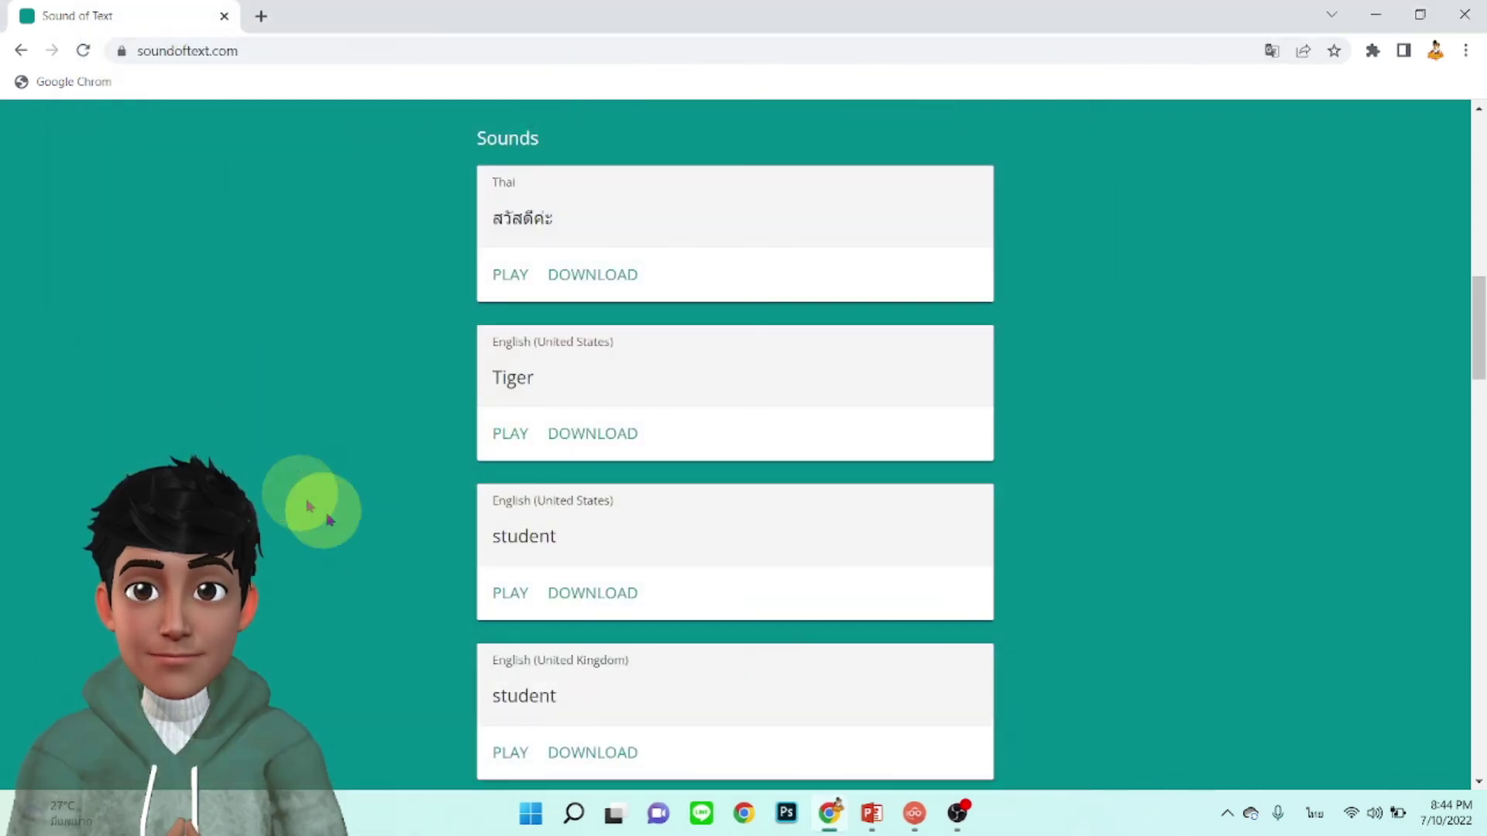
- Run PowerPoint's 'Sound of Text' title slide as a slide show with drawing tools hidden
{"action": "left_click", "coordinate": [871, 813]}
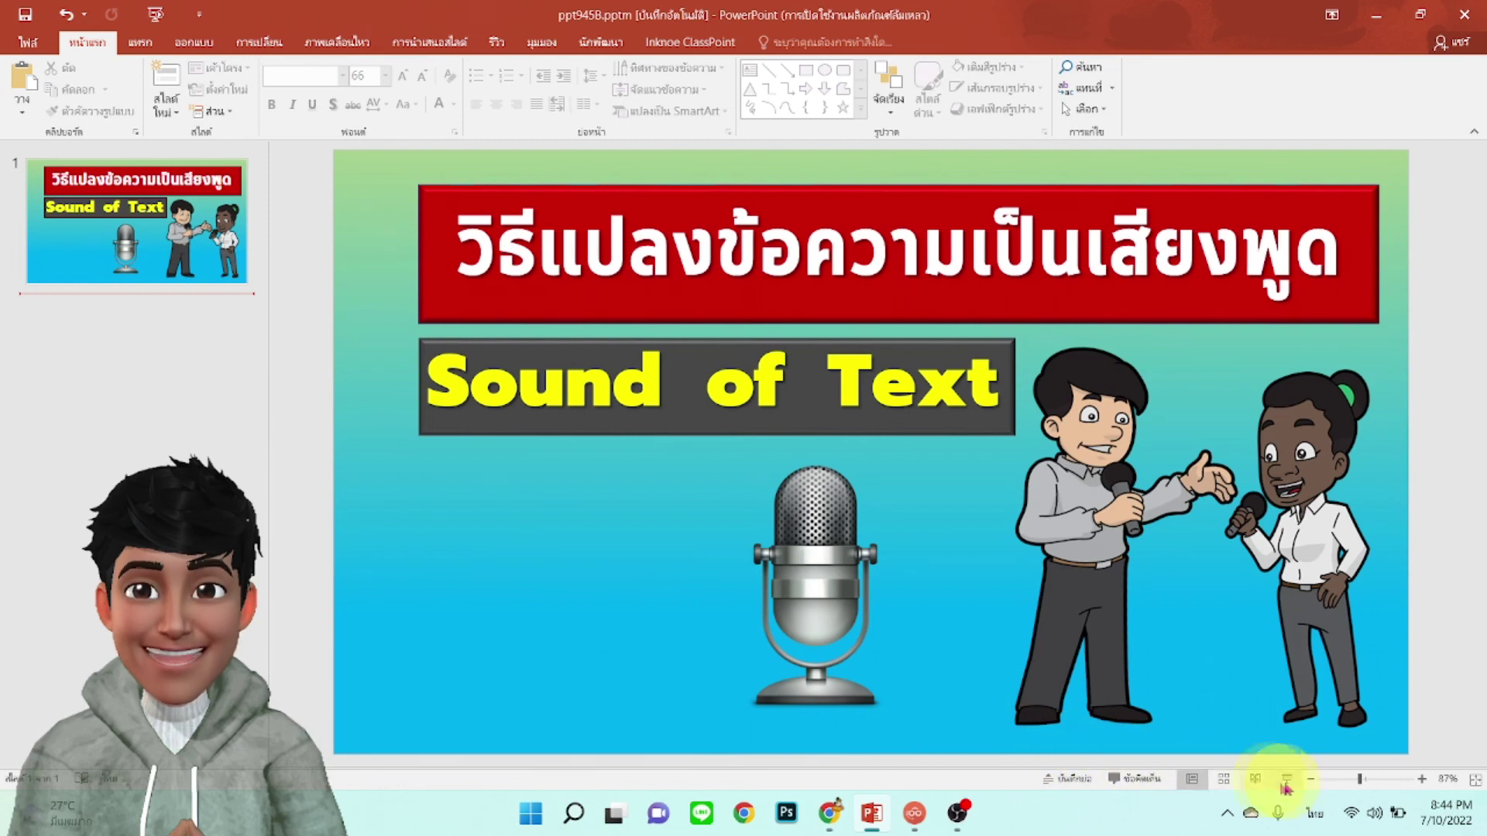
{"action": "key", "text": "F5"}
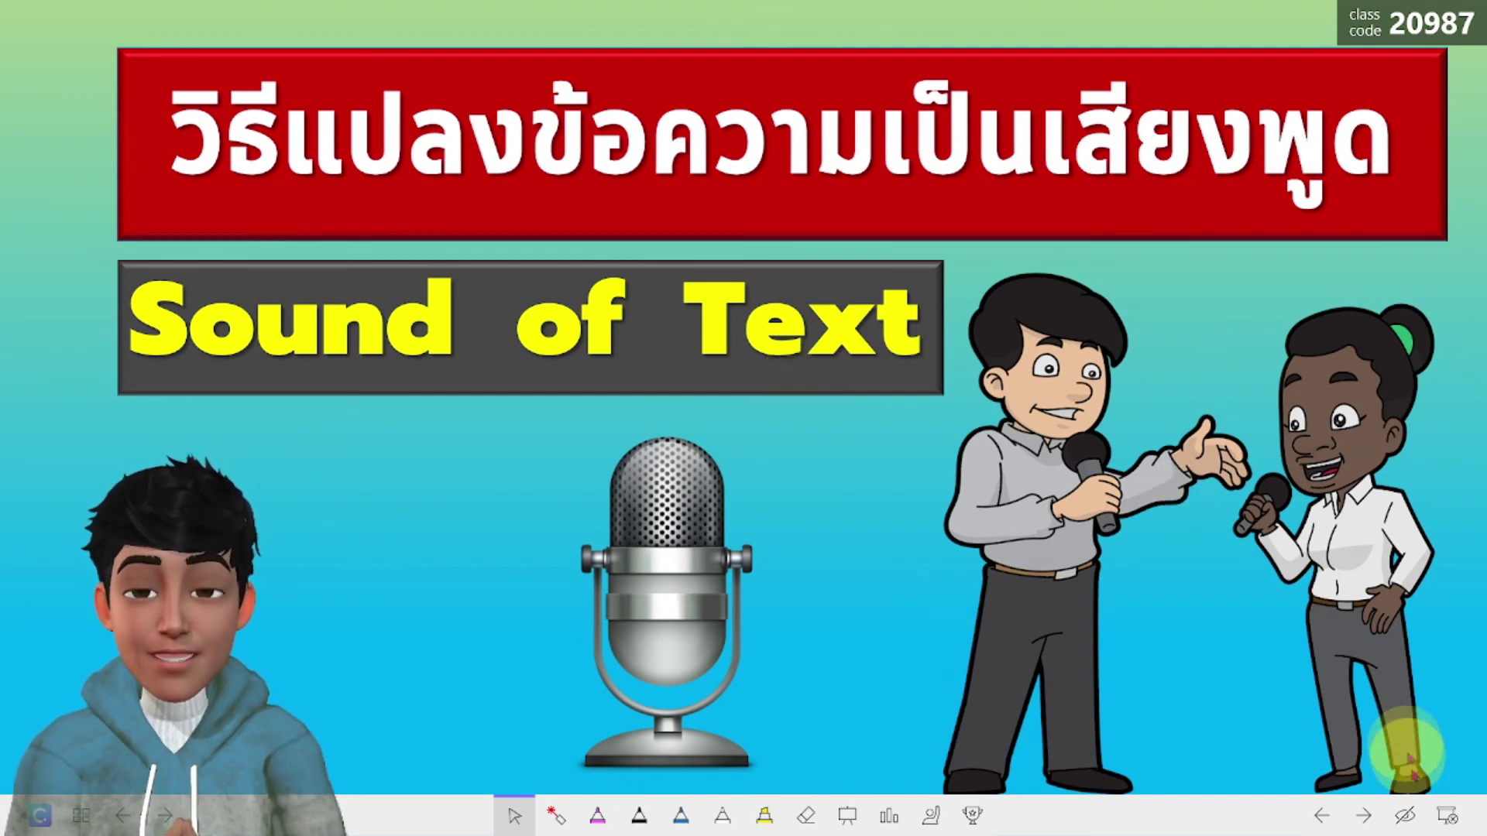
{"action": "left_click", "coordinate": [1404, 816]}
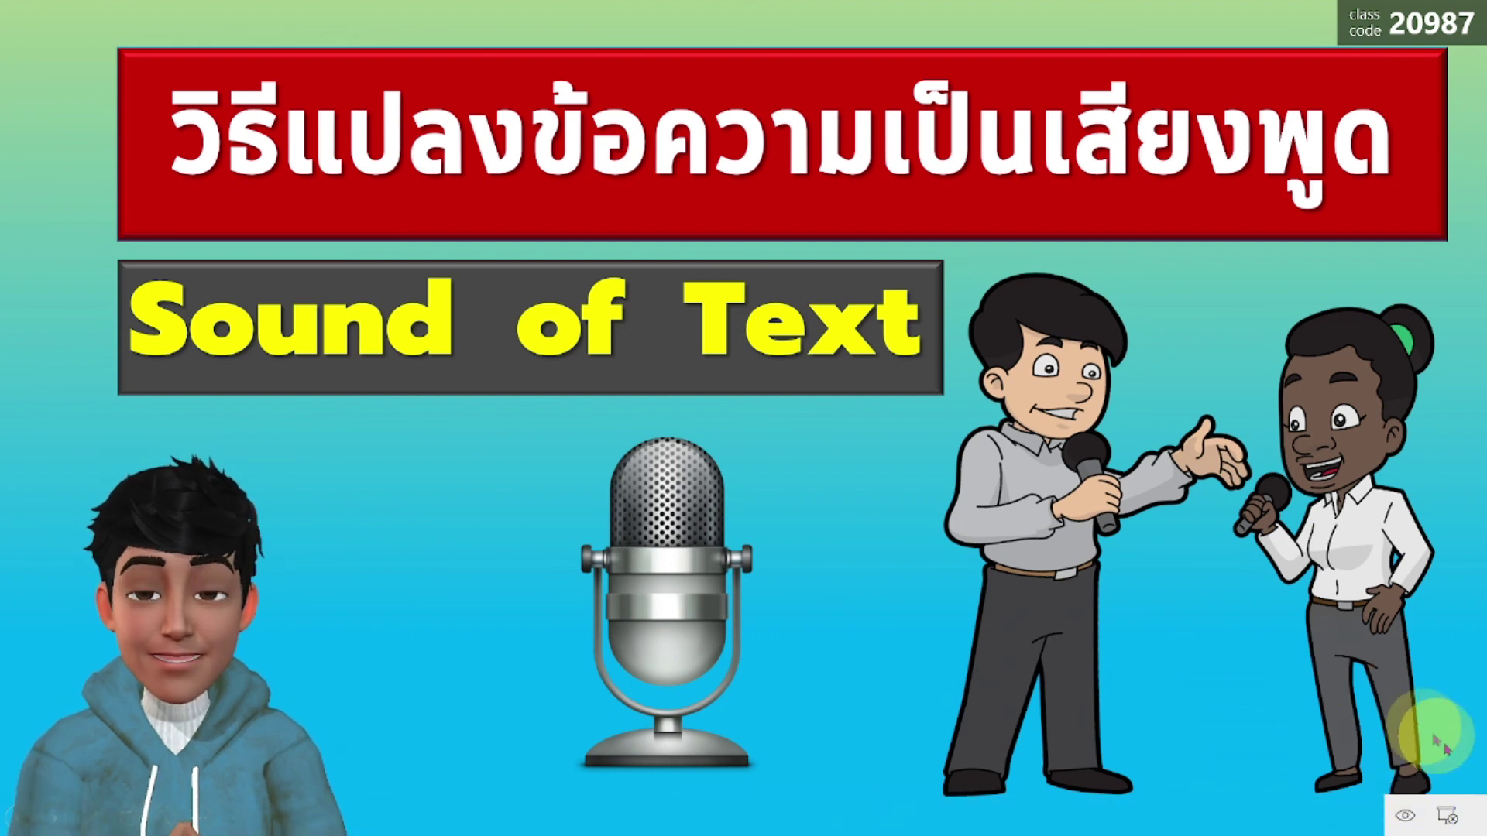